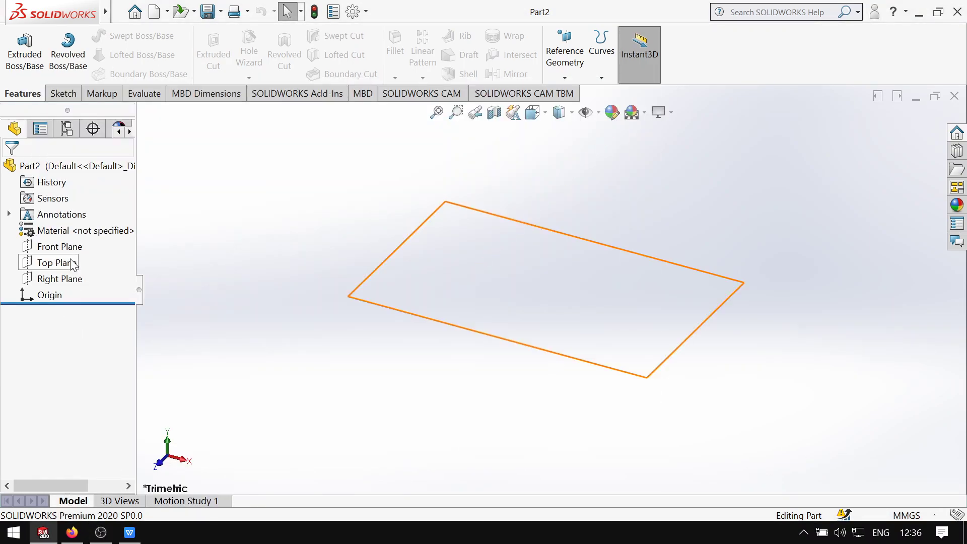
# Step: Start a sketch on the Top Plane and draw a center rectangle from the origin
pyautogui.click(74, 263)
pyautogui.click(85, 240)
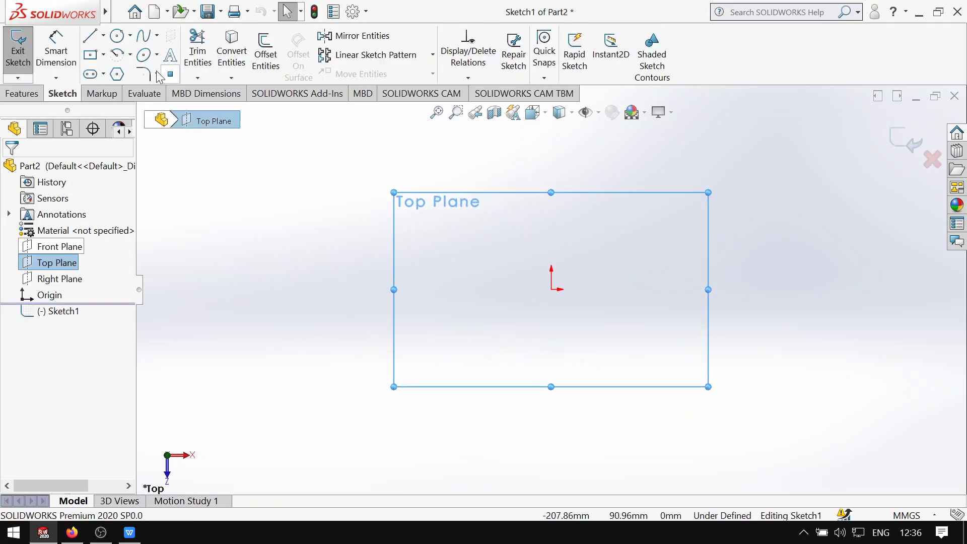
pyautogui.click(103, 54)
pyautogui.click(132, 92)
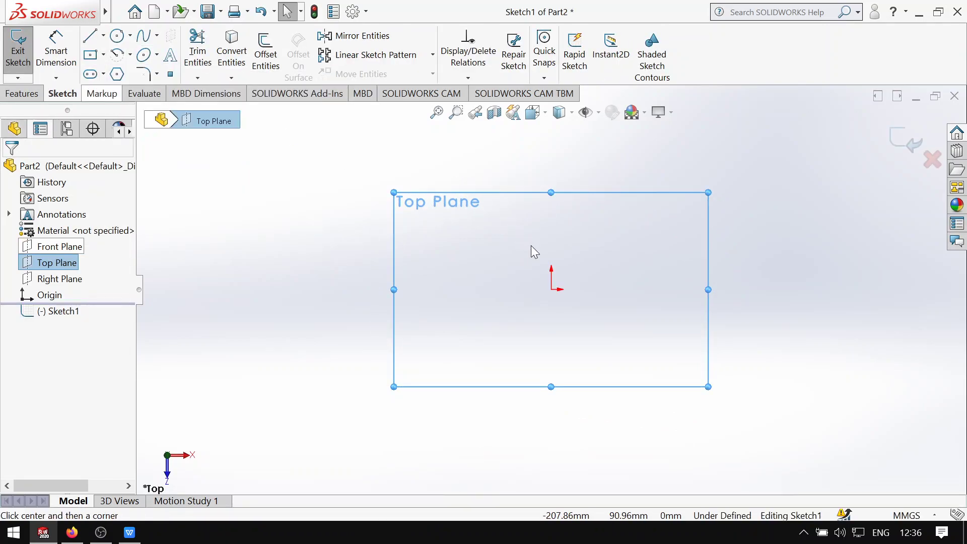
pyautogui.click(552, 290)
pyautogui.click(568, 321)
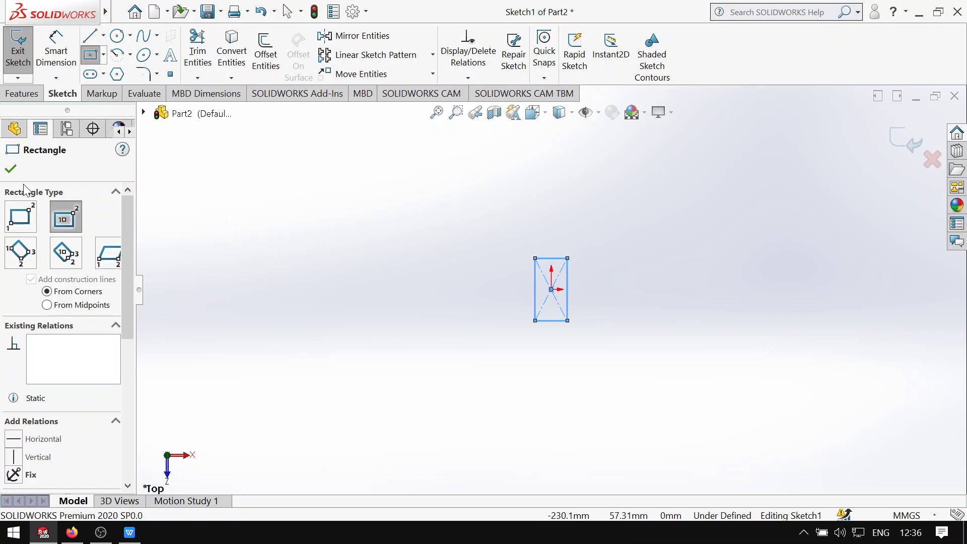
pyautogui.click(11, 170)
pyautogui.scroll(-2, 521, 186)
pyautogui.scroll(1, 603, 315)
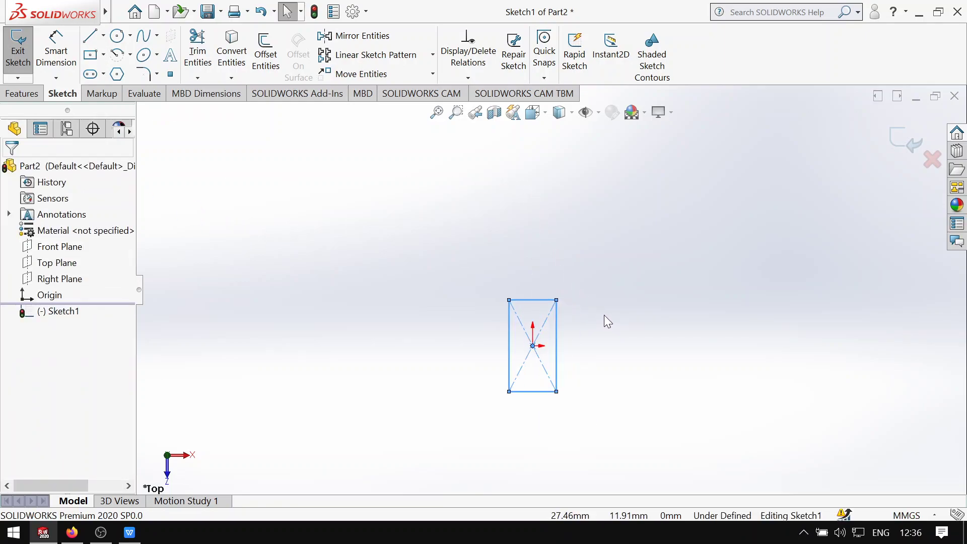
pyautogui.scroll(-1, 577, 307)
# Step: Dimension the rectangle's top edge to 100 mm
pyautogui.click(55, 50)
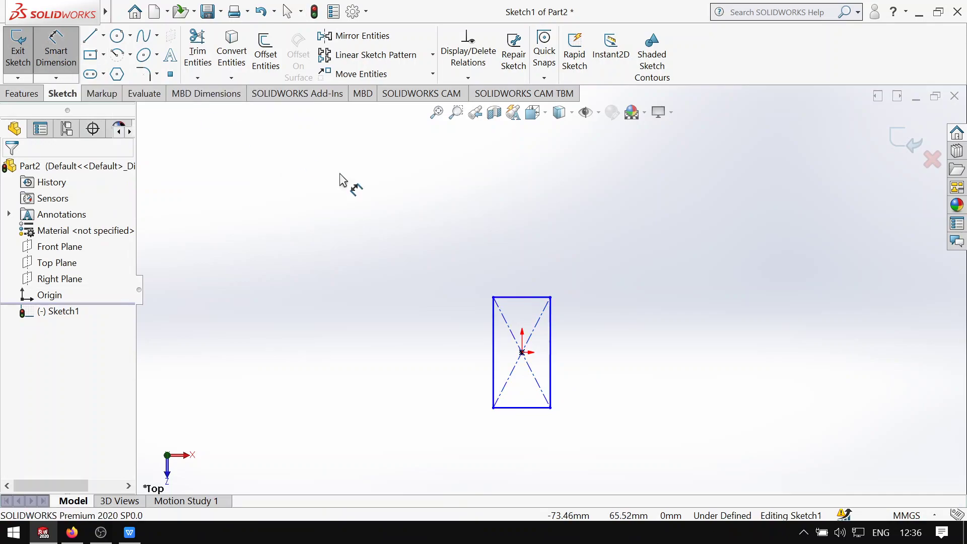
pyautogui.click(514, 299)
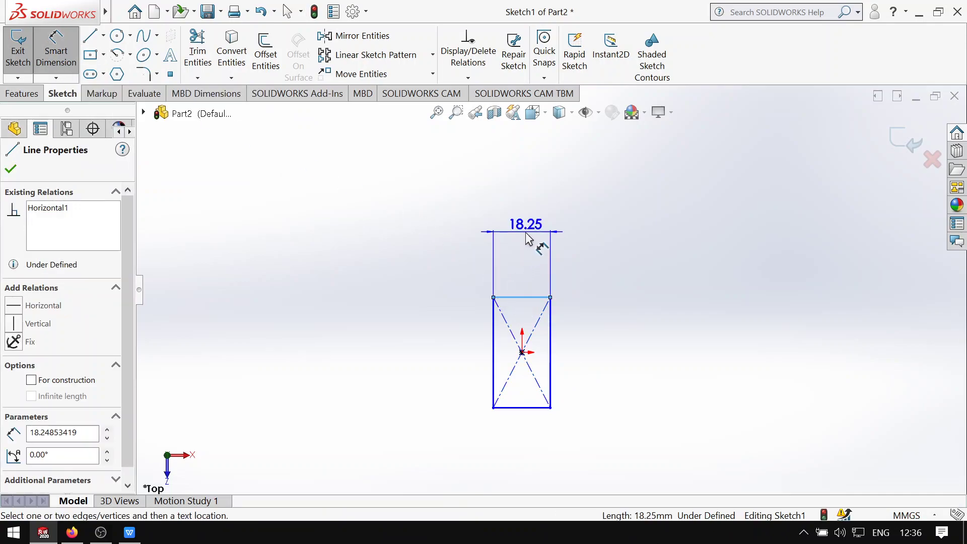
pyautogui.click(527, 239)
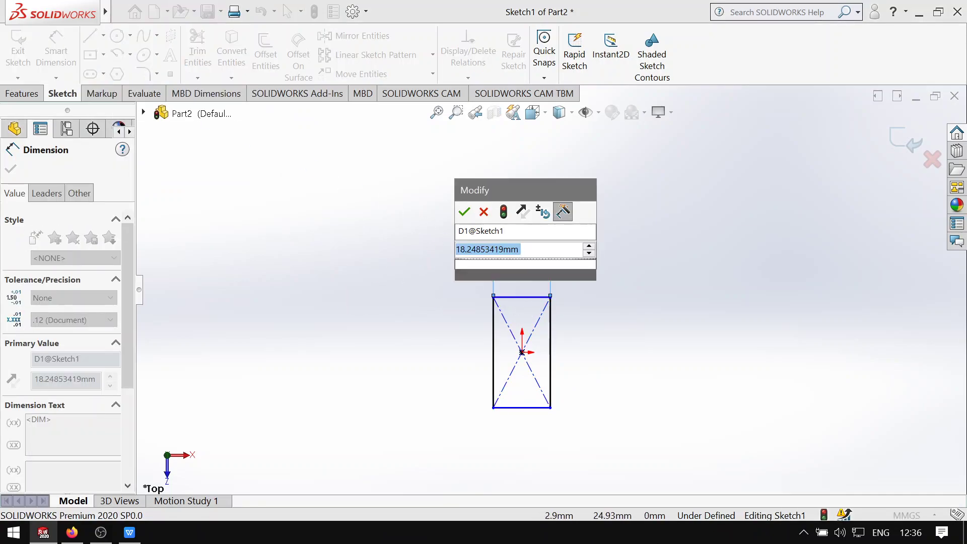
pyautogui.write('100')
pyautogui.press('Return')
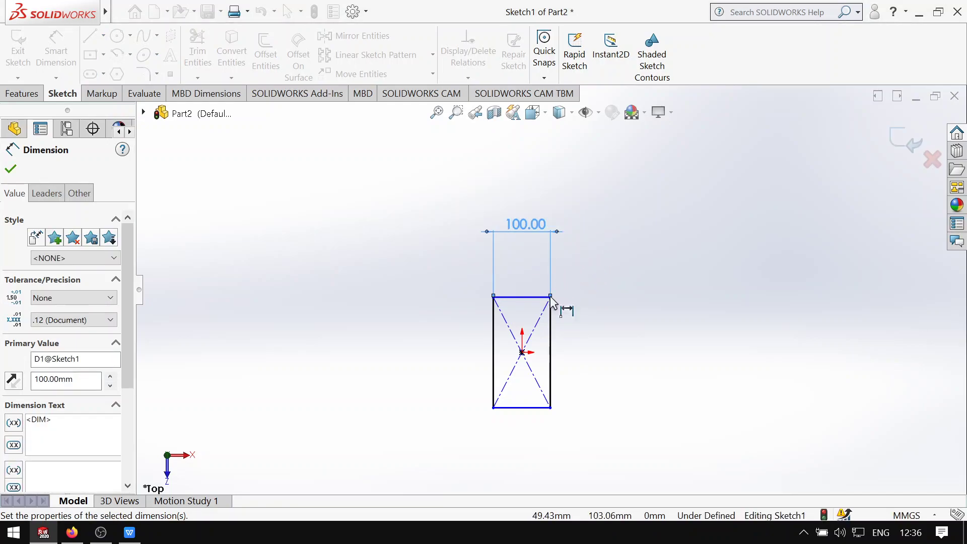
pyautogui.scroll(-3, 570, 311)
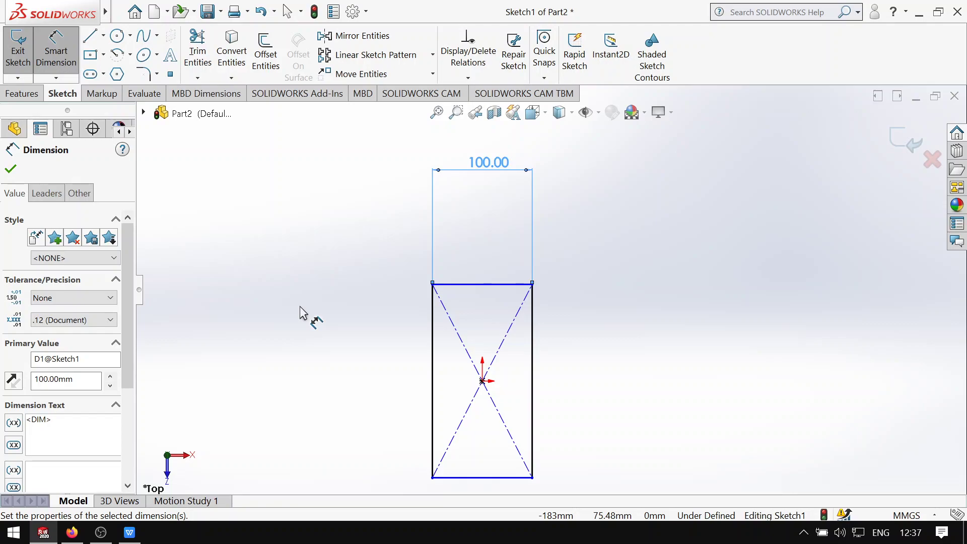
# Step: Add an Equal relation between the right and top sides to make a 100 mm square
pyautogui.click(12, 169)
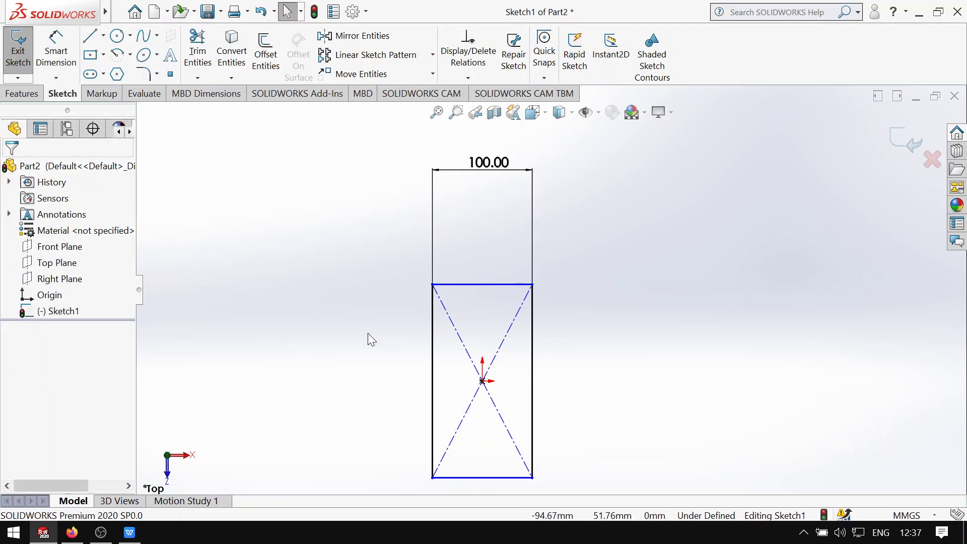
pyautogui.click(533, 381)
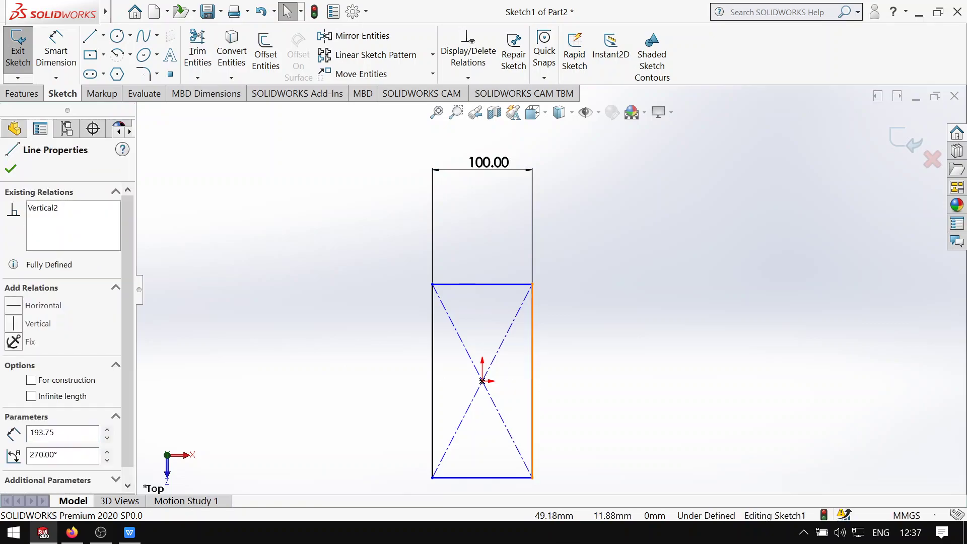
pyautogui.keyDown('ctrl'); pyautogui.click(500, 286); pyautogui.keyUp('ctrl')
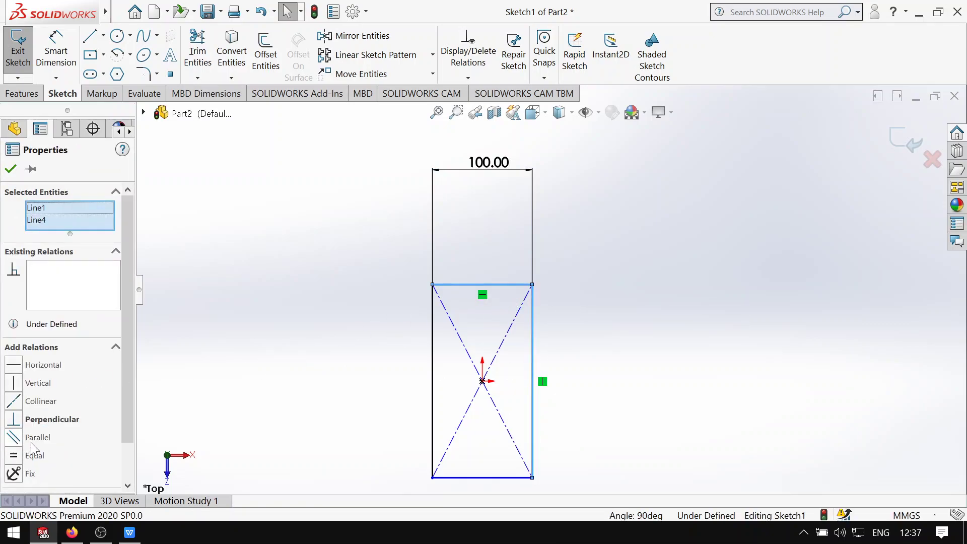
pyautogui.click(15, 456)
pyautogui.scroll(-5, 498, 403)
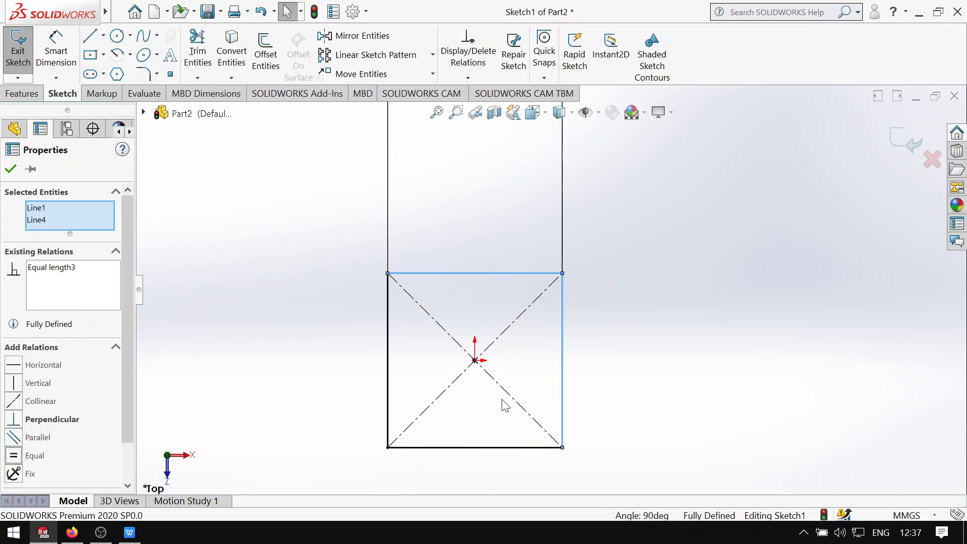
pyautogui.scroll(3, 637, 343)
# Step: Move the 100.00 dimension closer to the square
pyautogui.click(647, 322)
pyautogui.scroll(2, 644, 317)
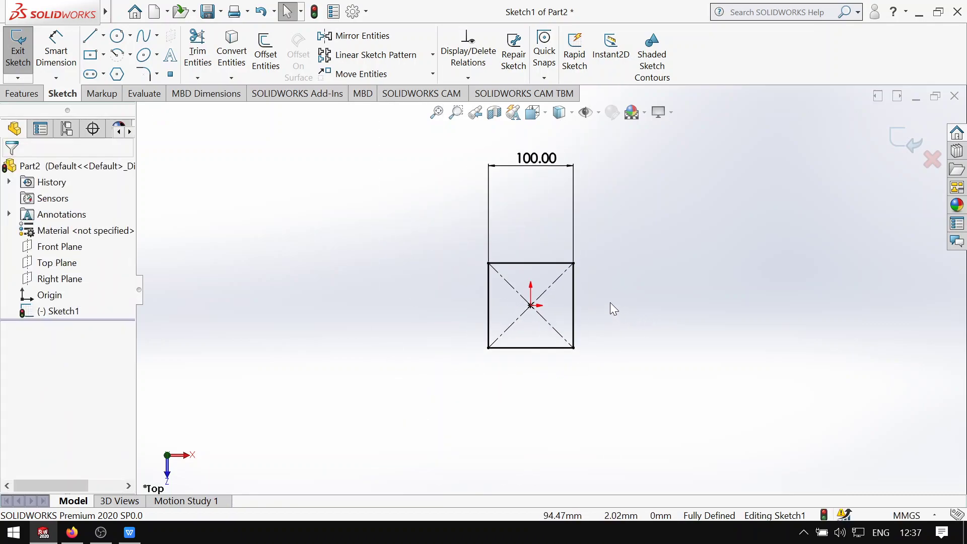
pyautogui.scroll(-1, 609, 302)
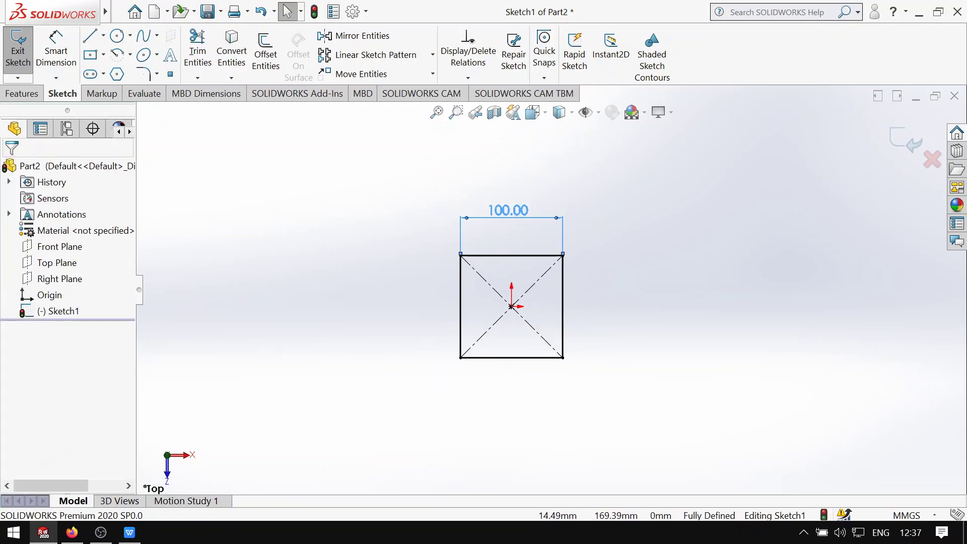
pyautogui.click(519, 220)
pyautogui.scroll(-3, 570, 295)
pyautogui.moveTo(445, 137); pyautogui.dragTo(456, 192)
pyautogui.scroll(8, 458, 205)
pyautogui.scroll(-8, 524, 277)
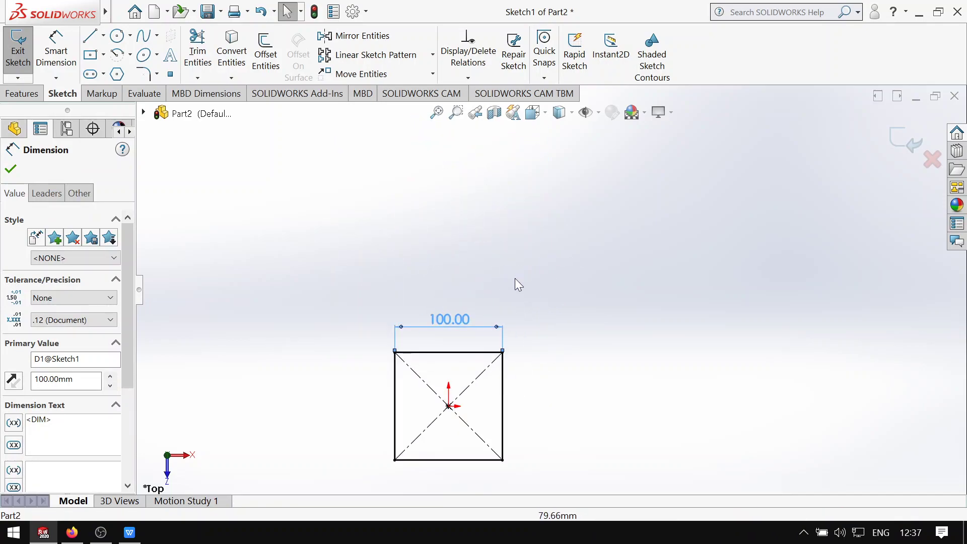
pyautogui.scroll(-2, 519, 413)
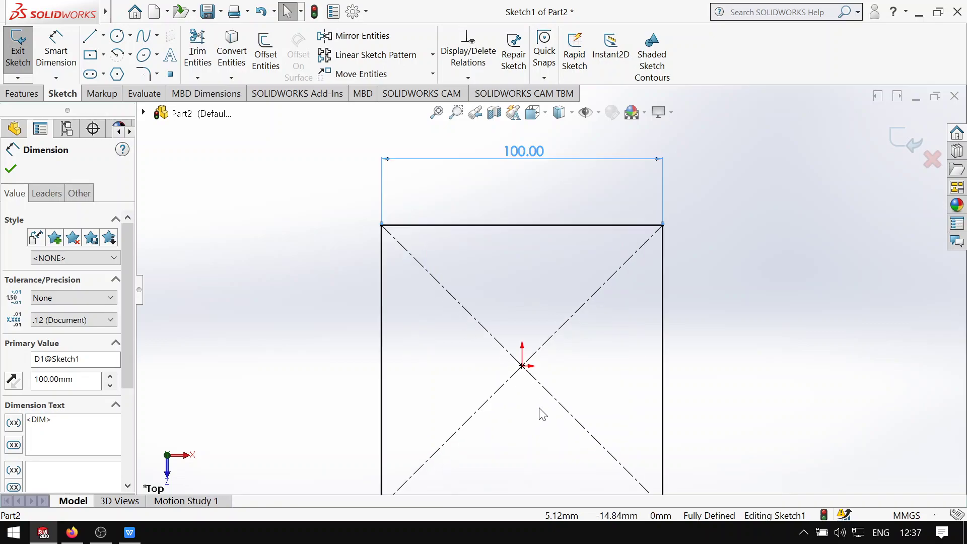
pyautogui.scroll(2, 611, 409)
pyautogui.click(21, 93)
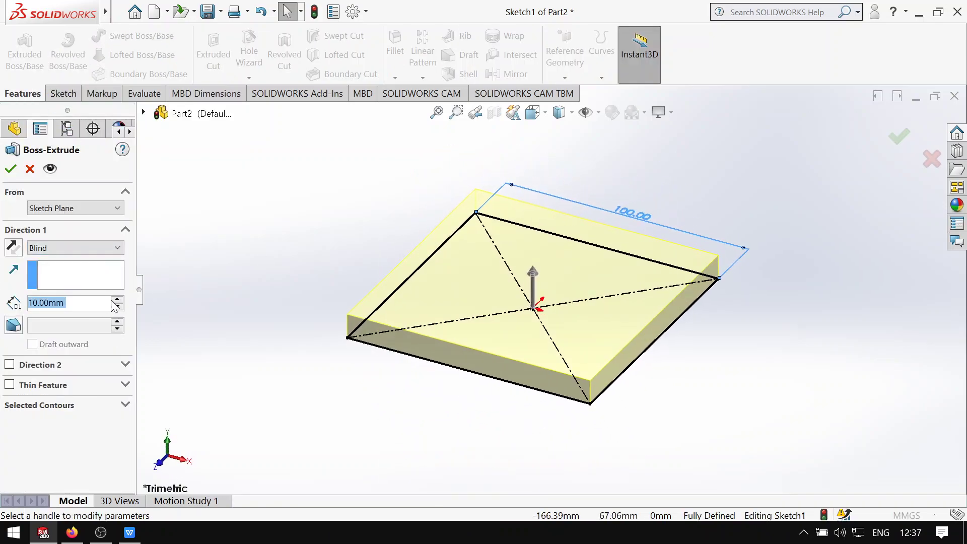
# Step: Extrude the square sketch Blind to 100 mm depth, forming a solid cube
pyautogui.click(117, 300)
pyautogui.click(117, 300)
pyautogui.click(117, 301)
pyautogui.click(117, 300)
pyautogui.click(117, 301)
pyautogui.click(117, 301)
pyautogui.click(117, 301)
pyautogui.click(117, 300)
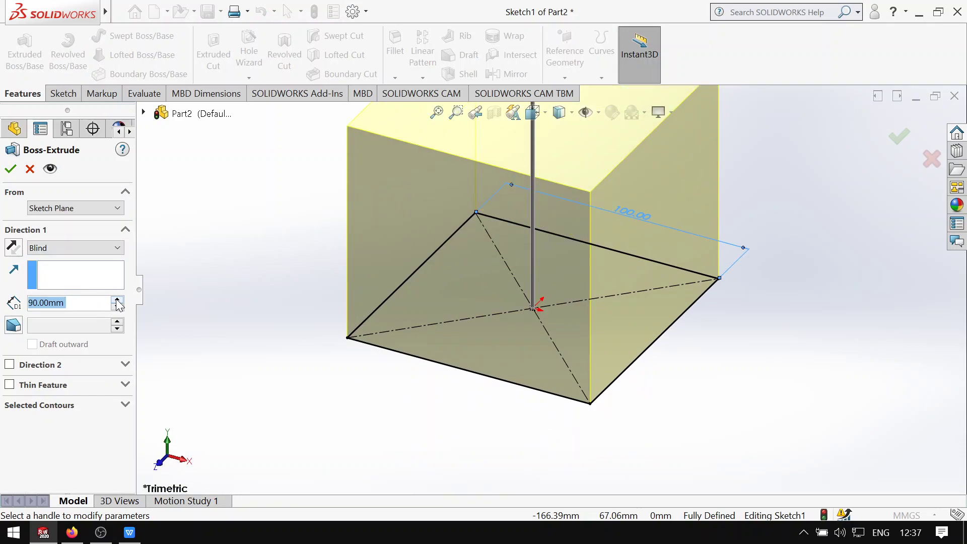
pyautogui.click(116, 300)
pyautogui.click(11, 169)
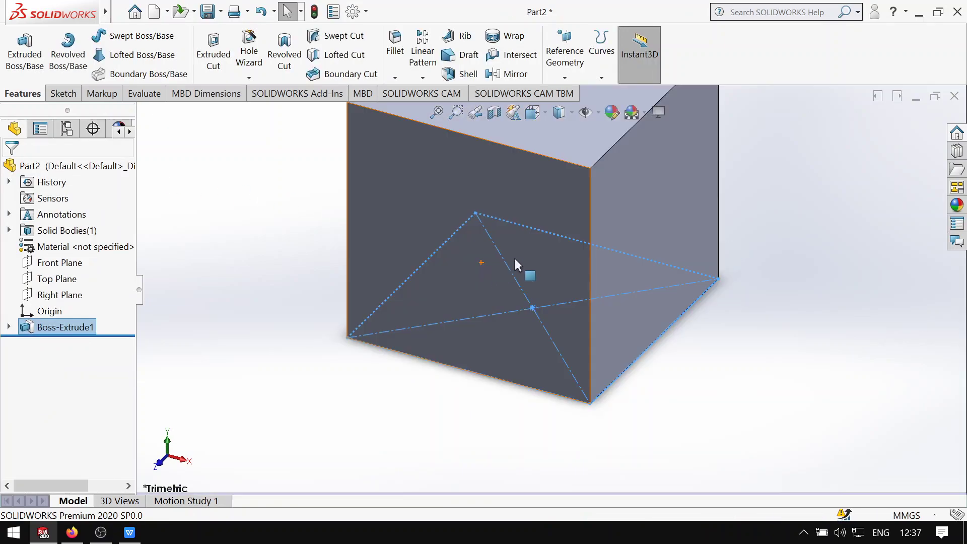
pyautogui.click(694, 232)
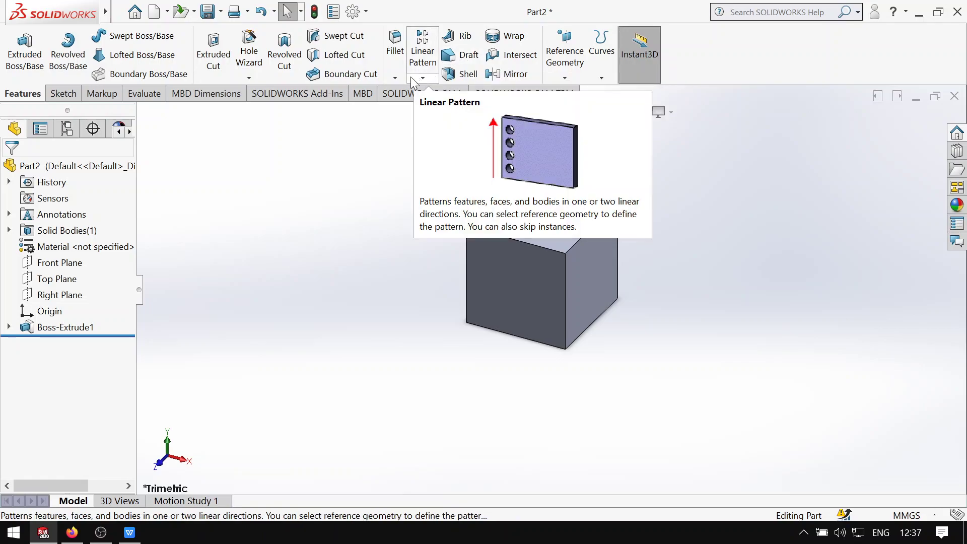
pyautogui.click(395, 78)
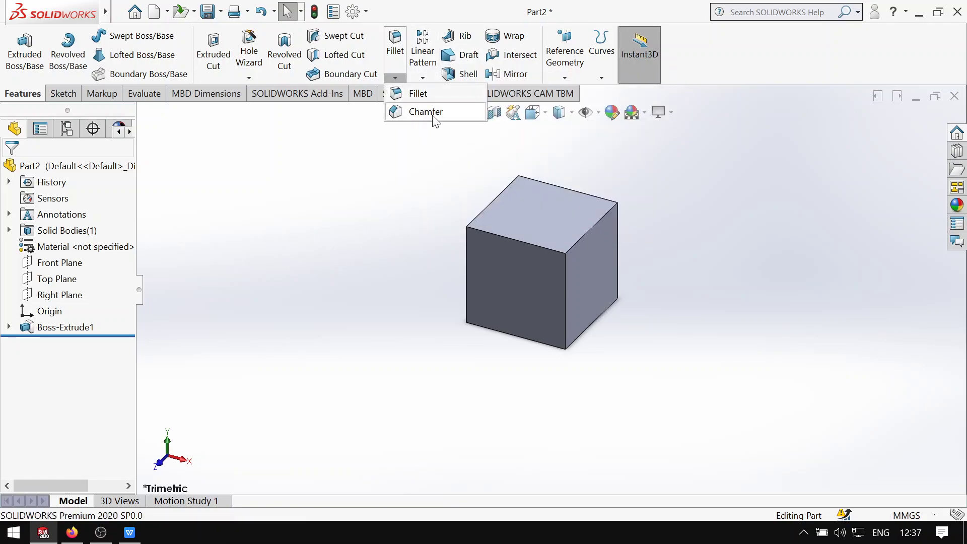
# Step: Set up an Asymmetric chamfer of 100 mm and 25 mm on the cube's four top edges
pyautogui.click(432, 115)
pyautogui.scroll(-2, 594, 185)
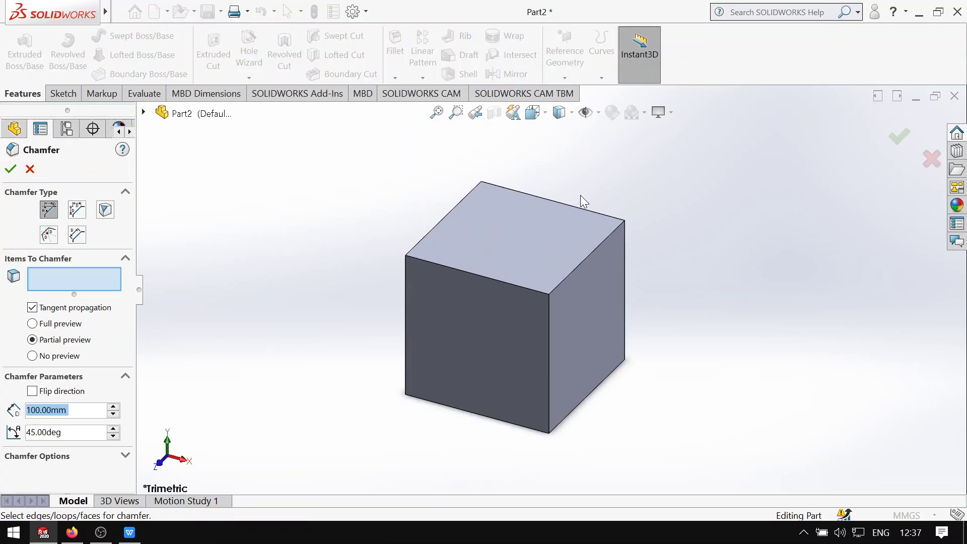
pyautogui.click(79, 210)
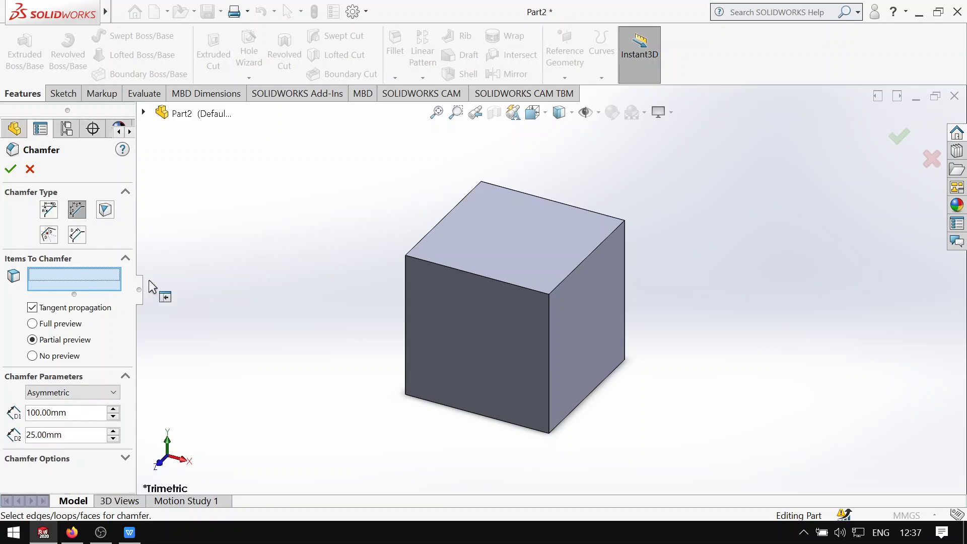
pyautogui.click(440, 222)
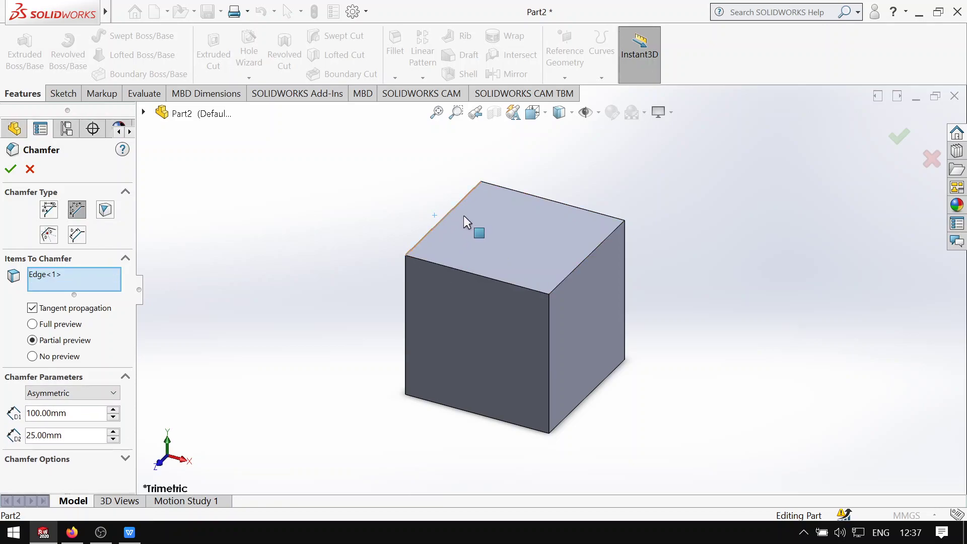
pyautogui.click(552, 201)
pyautogui.click(585, 258)
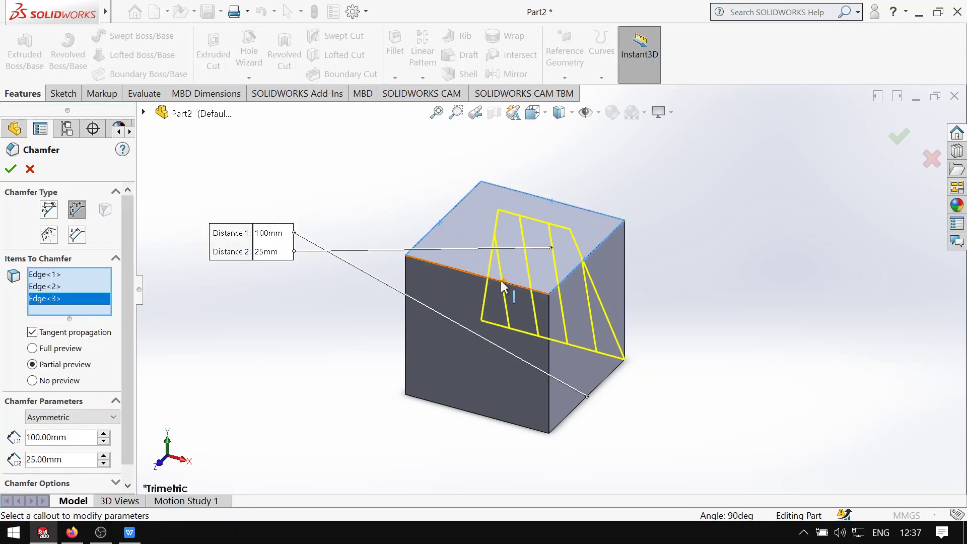
pyautogui.click(494, 280)
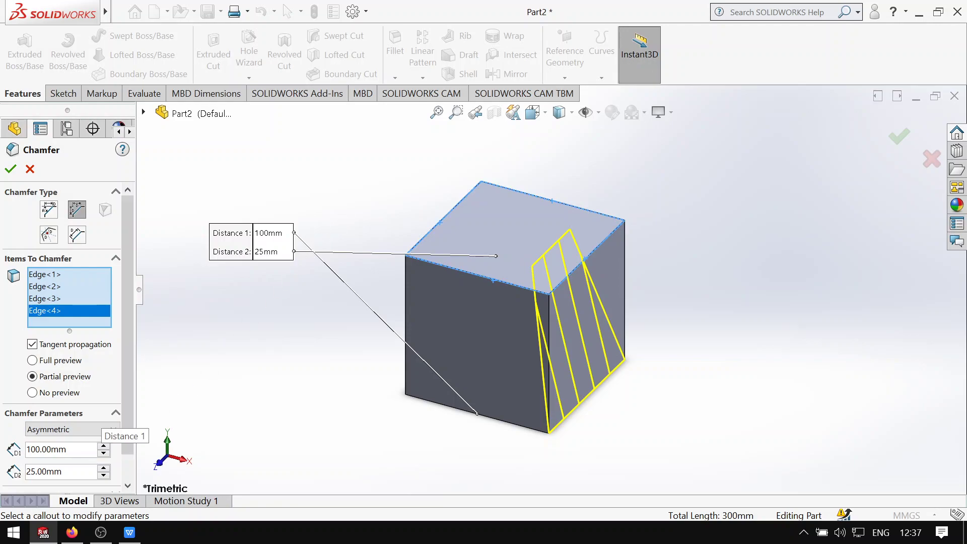
pyautogui.scroll(-1, 151, 356)
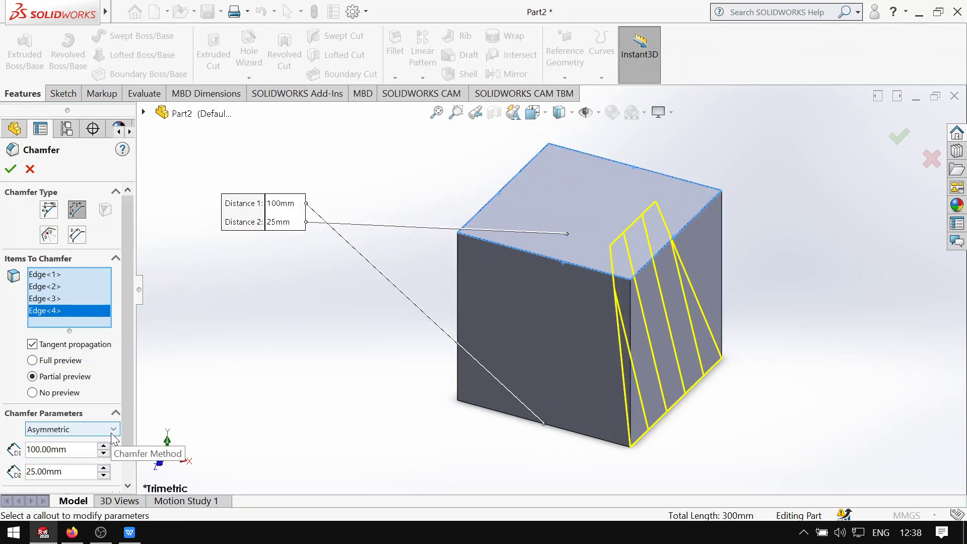
pyautogui.scroll(-4, 665, 432)
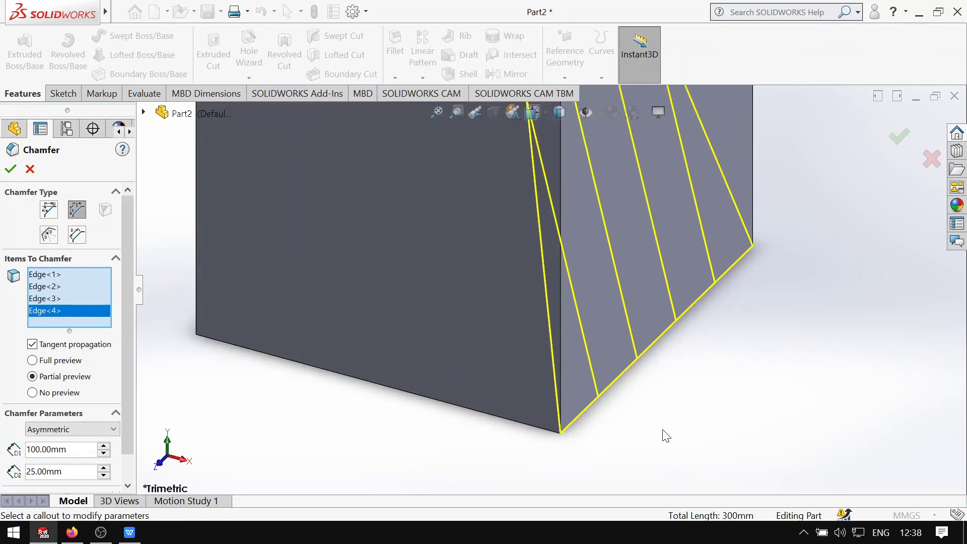
pyautogui.scroll(5, 433, 228)
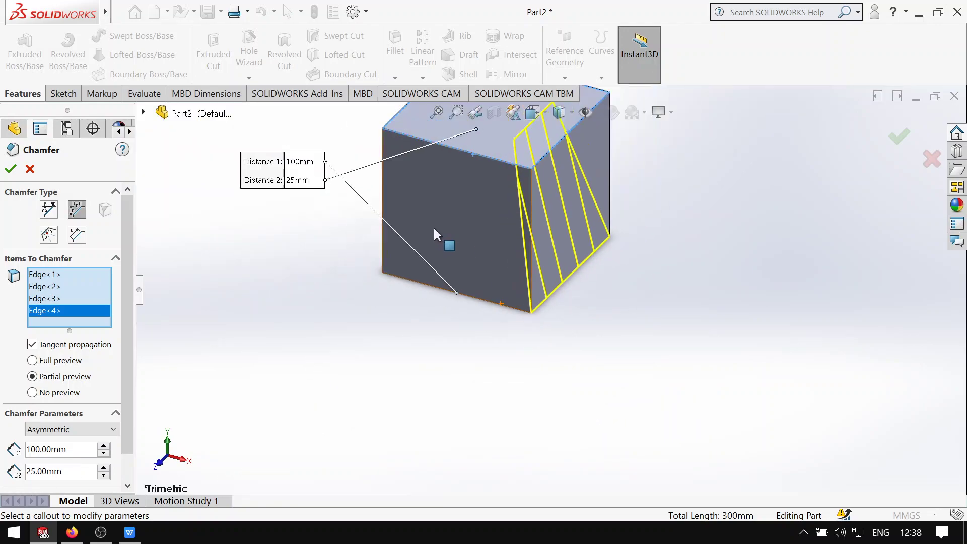
pyautogui.scroll(-3, 652, 354)
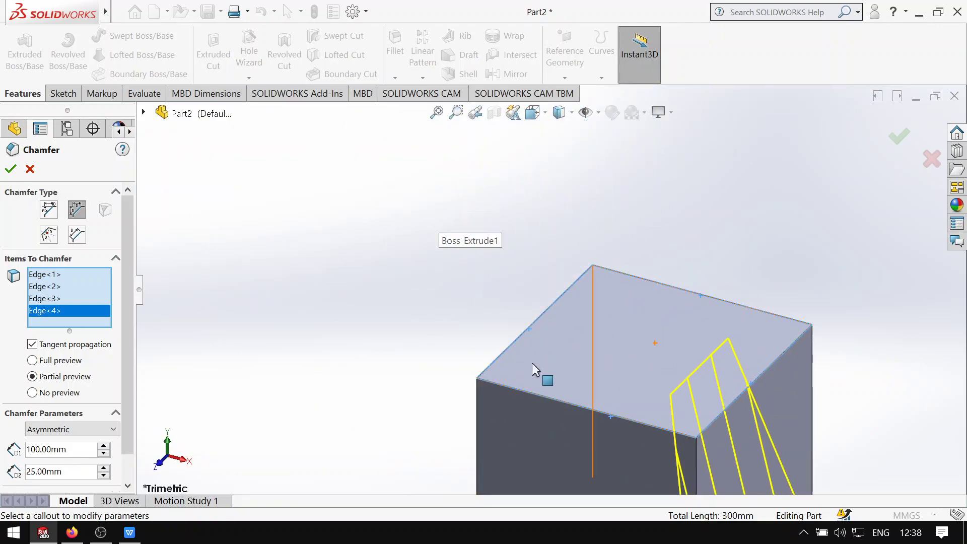
pyautogui.click(129, 532)
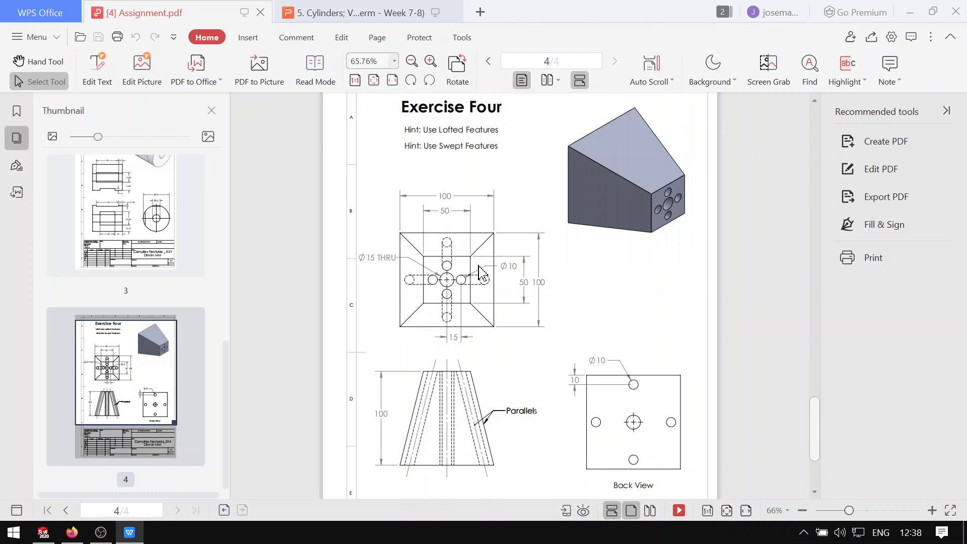
pyautogui.click(130, 532)
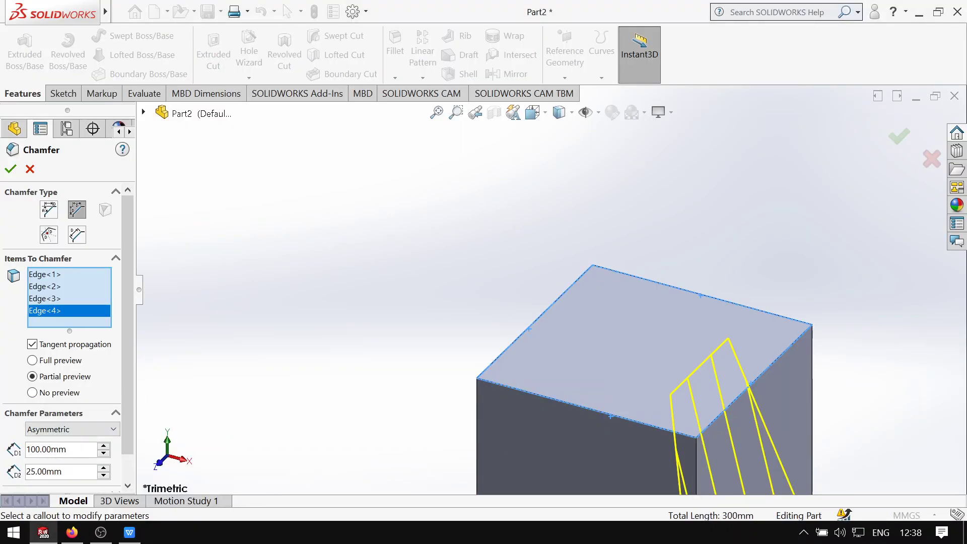
# Step: Apply the chamfer to create Chamfer1, then briefly check the assignment drawing
pyautogui.scroll(-2, 648, 432)
pyautogui.scroll(3, 648, 431)
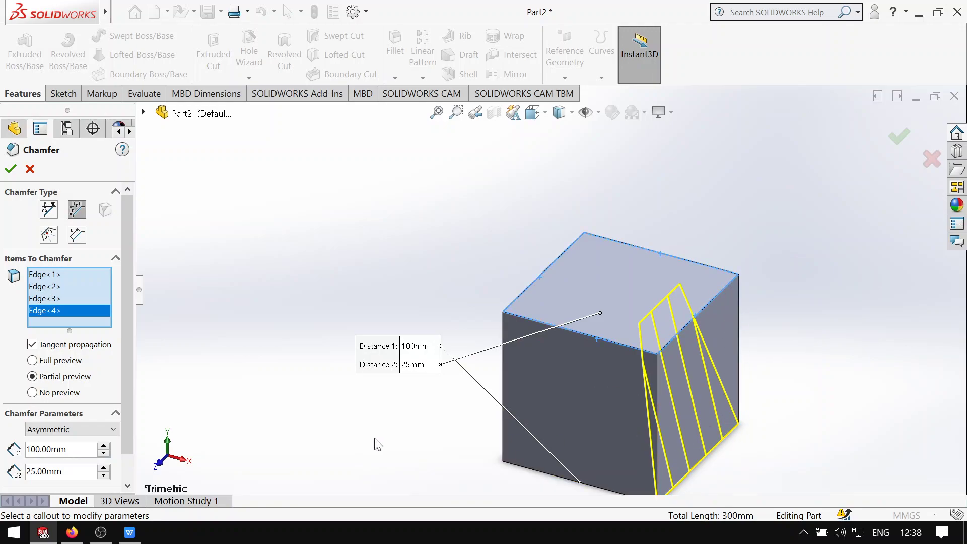
pyautogui.click(10, 170)
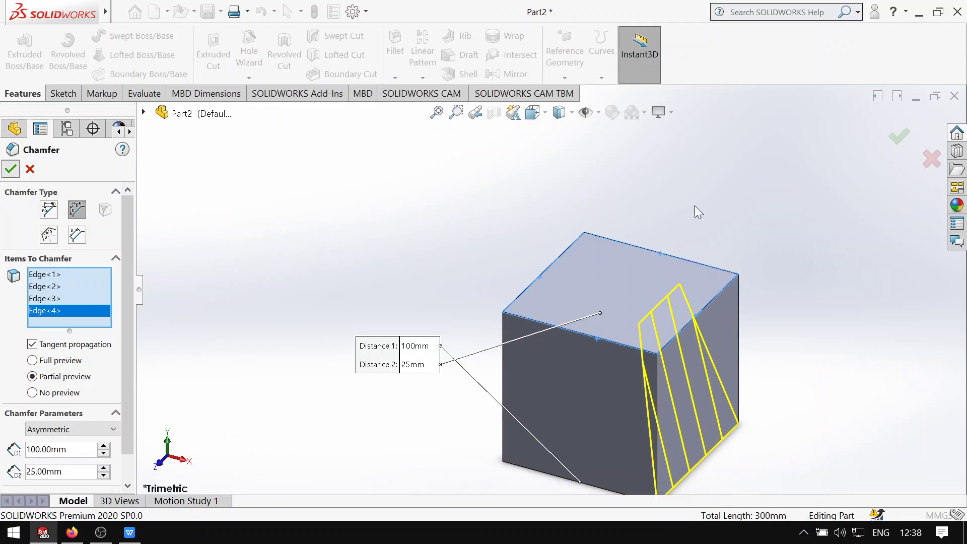
pyautogui.scroll(2, 705, 252)
pyautogui.scroll(-2, 534, 305)
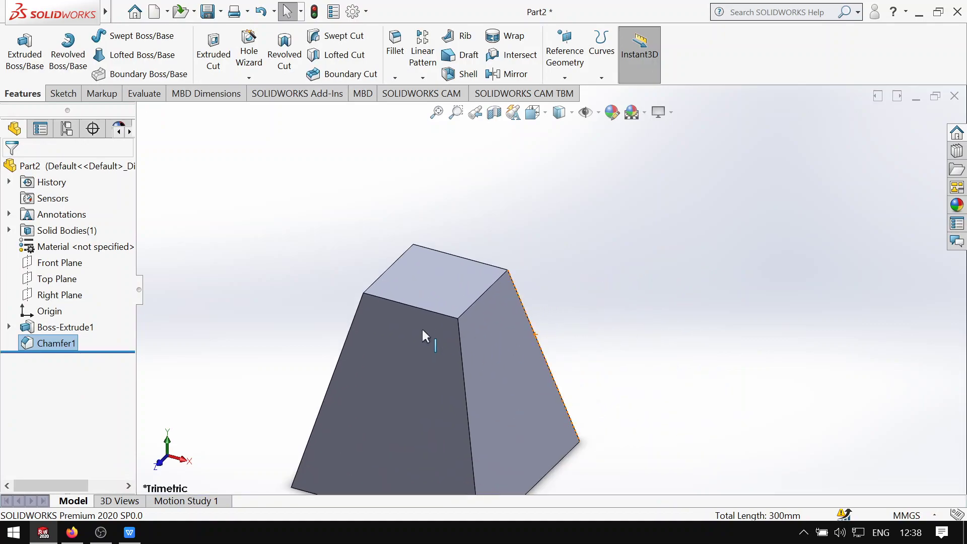
pyautogui.scroll(2, 428, 334)
pyautogui.click(602, 277)
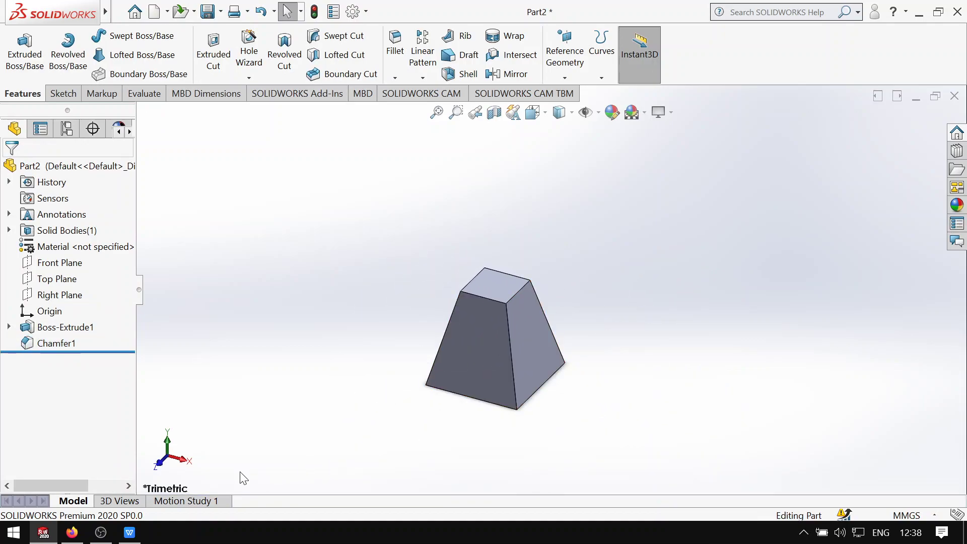
pyautogui.click(130, 532)
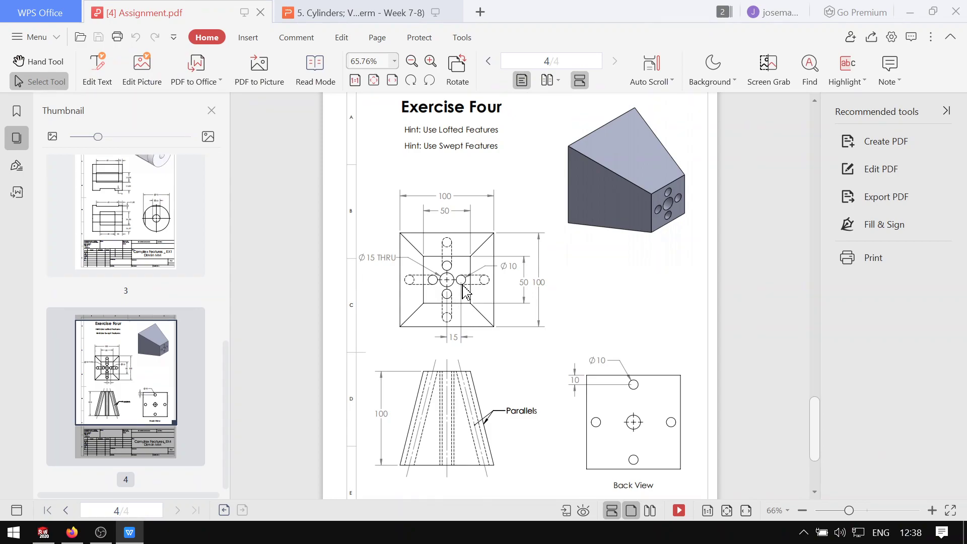
pyautogui.click(129, 533)
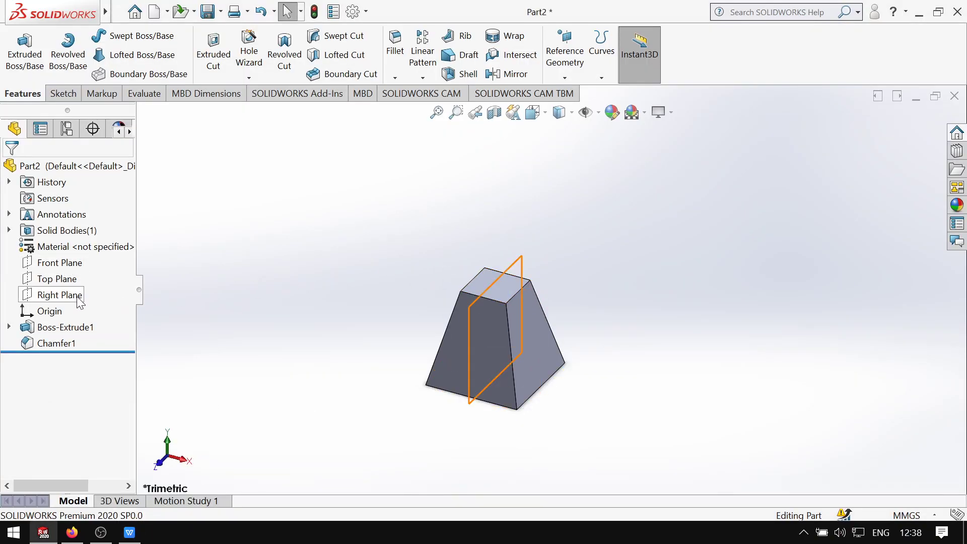
# Step: Start a sketch on the Front Plane and view it normal, zoomed to fit
pyautogui.rightClick(71, 264)
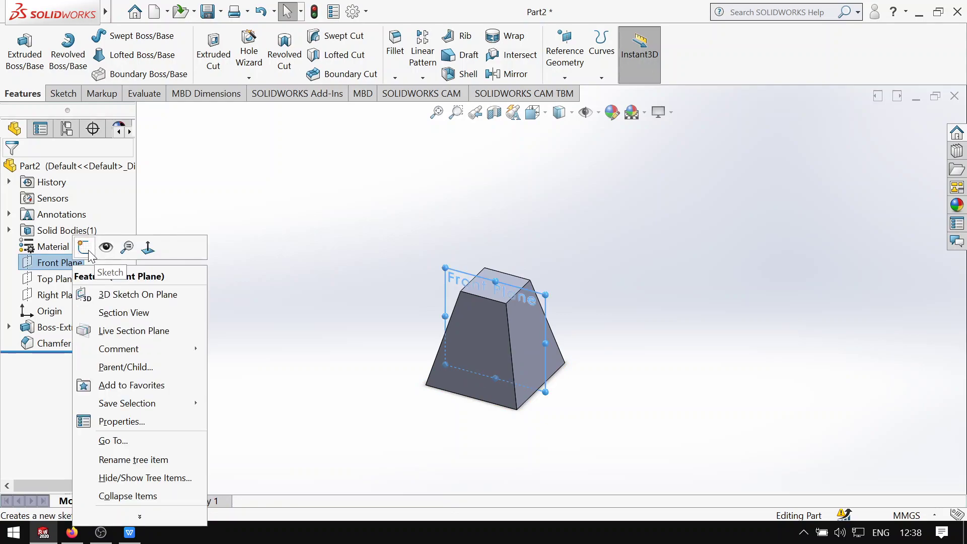
pyautogui.click(86, 247)
pyautogui.rightClick(76, 262)
pyautogui.click(129, 244)
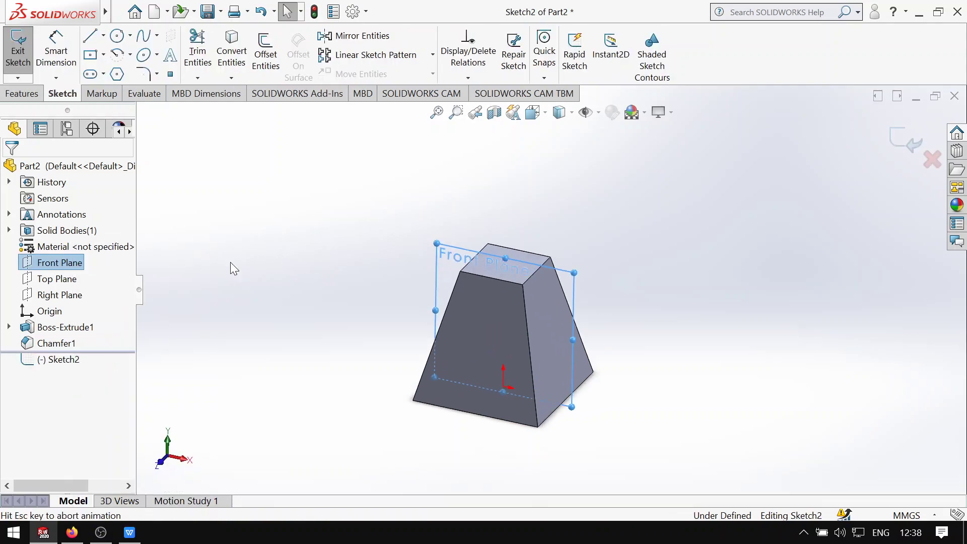
pyautogui.press('f')
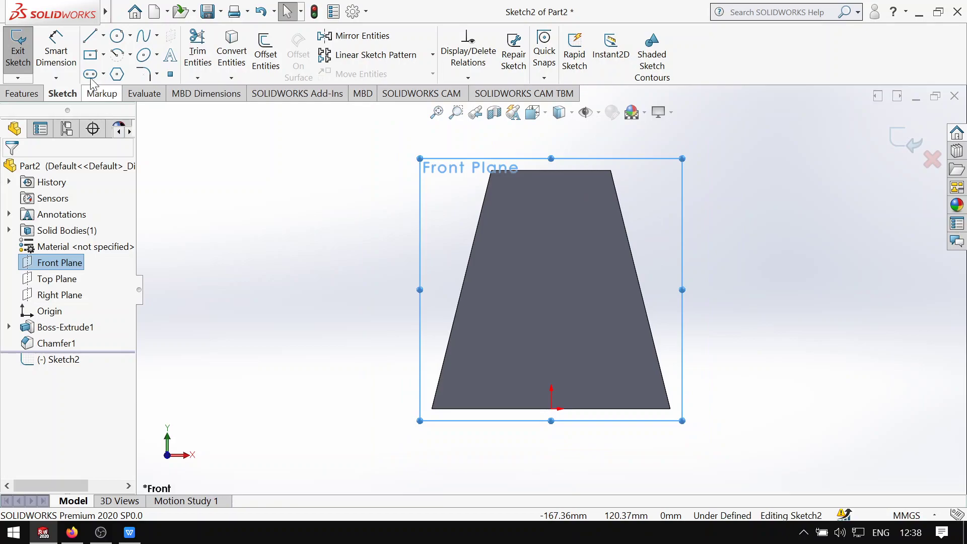
# Step: Try the Line tool, orbit to inspect the block, cancel it, and bring up Assignment.pdf
pyautogui.click(103, 36)
pyautogui.click(108, 55)
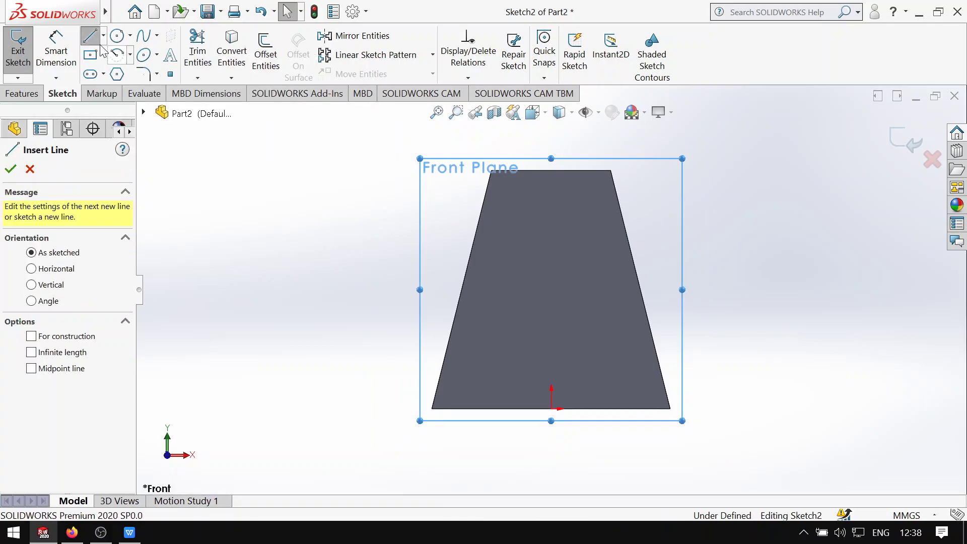
pyautogui.click(30, 170)
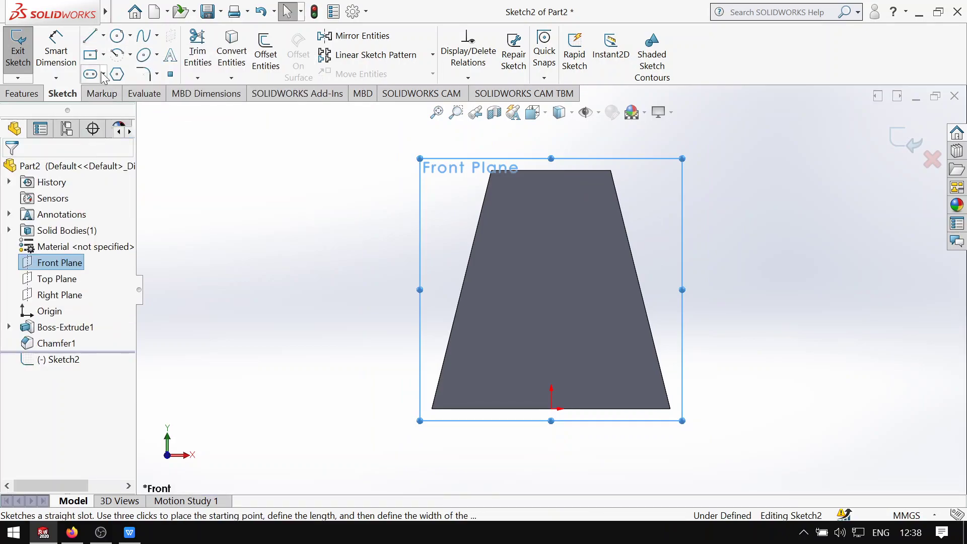
pyautogui.click(90, 35)
pyautogui.press('f')
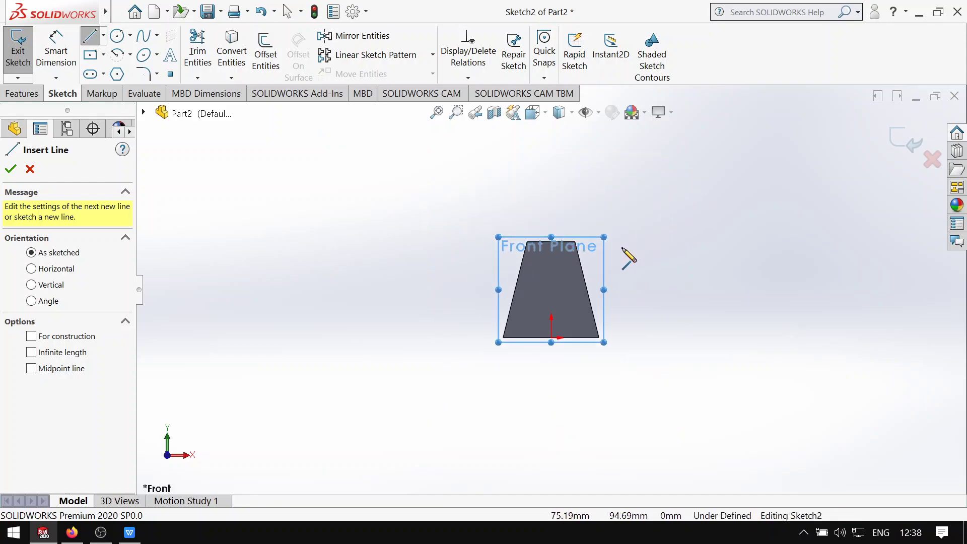
pyautogui.scroll(-3, 630, 260)
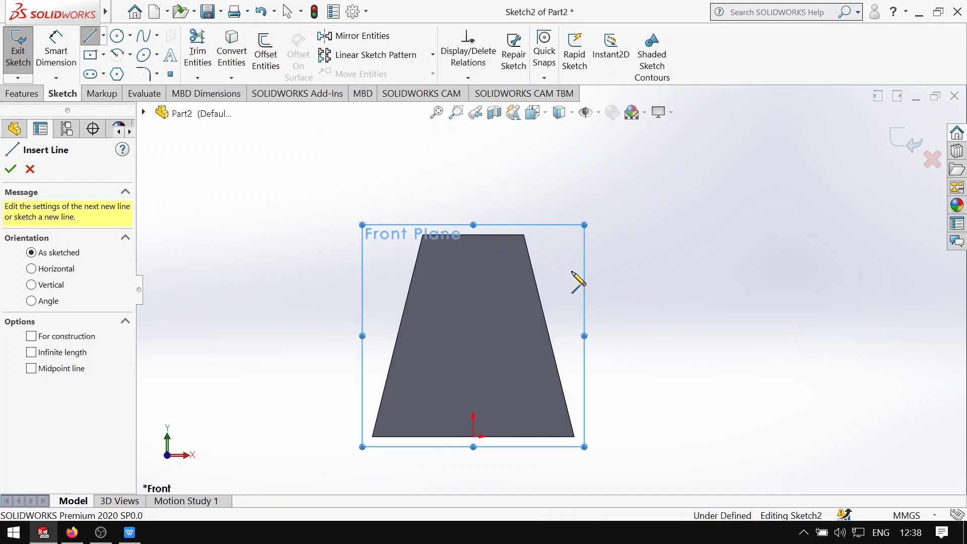
pyautogui.scroll(-3, 574, 276)
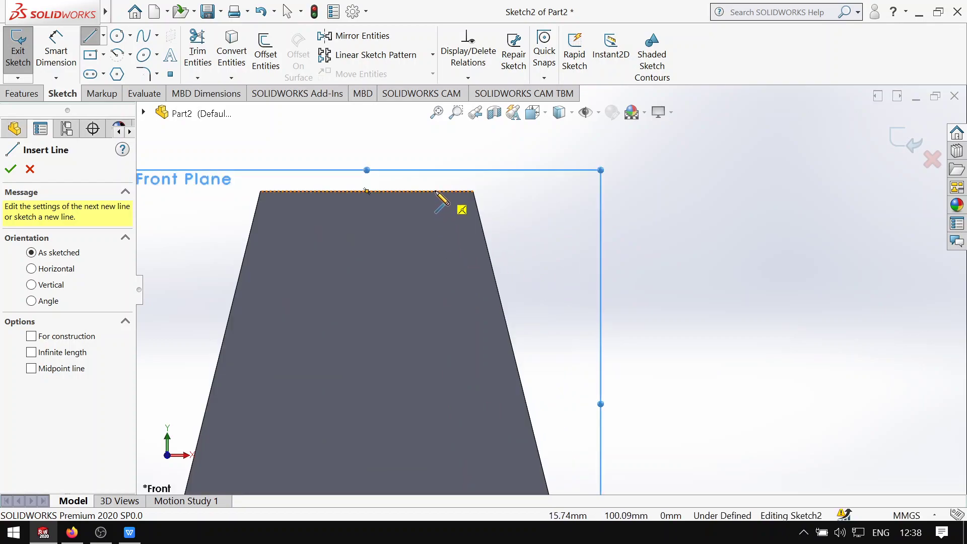
pyautogui.scroll(2, 443, 207)
pyautogui.moveTo(447, 212); pyautogui.dragTo(431, 274, button='middle')
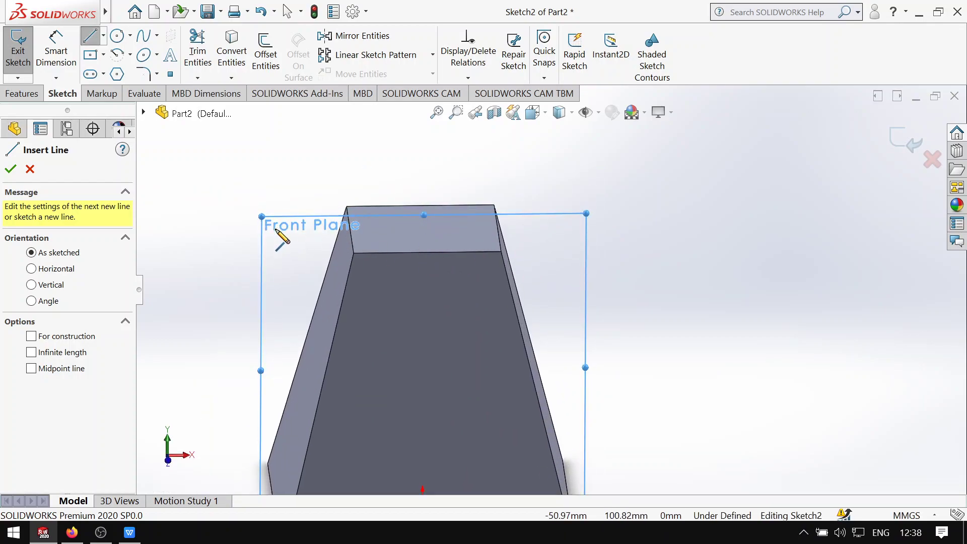
pyautogui.click(30, 169)
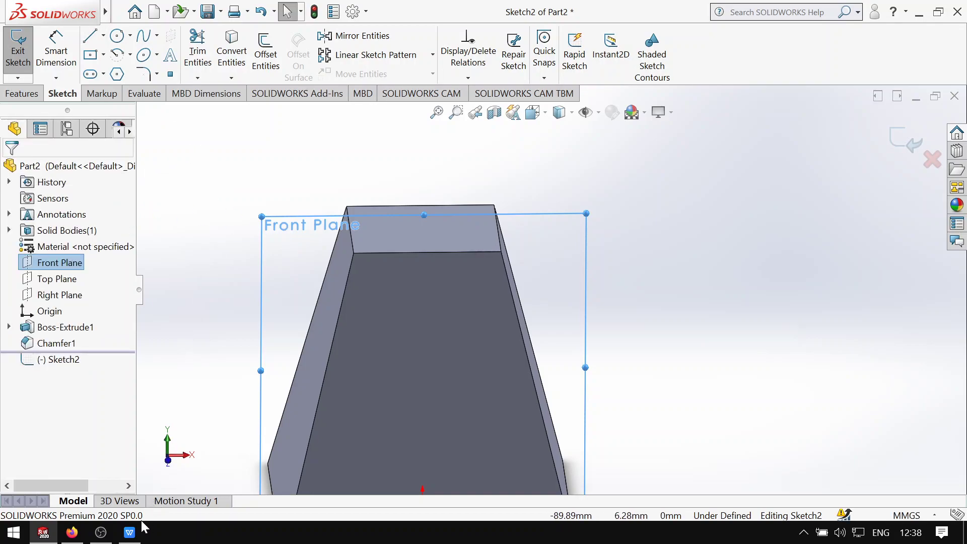
pyautogui.click(130, 532)
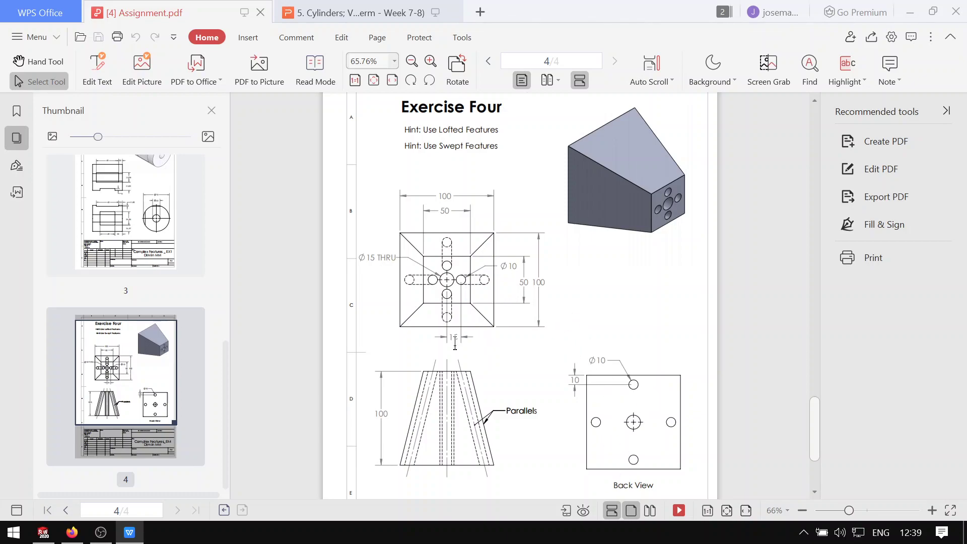
# Step: Scroll Assignment.pdf to the plan view with the 15 mm and 10 mm holes, then minimise it
pyautogui.scroll(3, 491, 444)
pyautogui.scroll(-5, 476, 418)
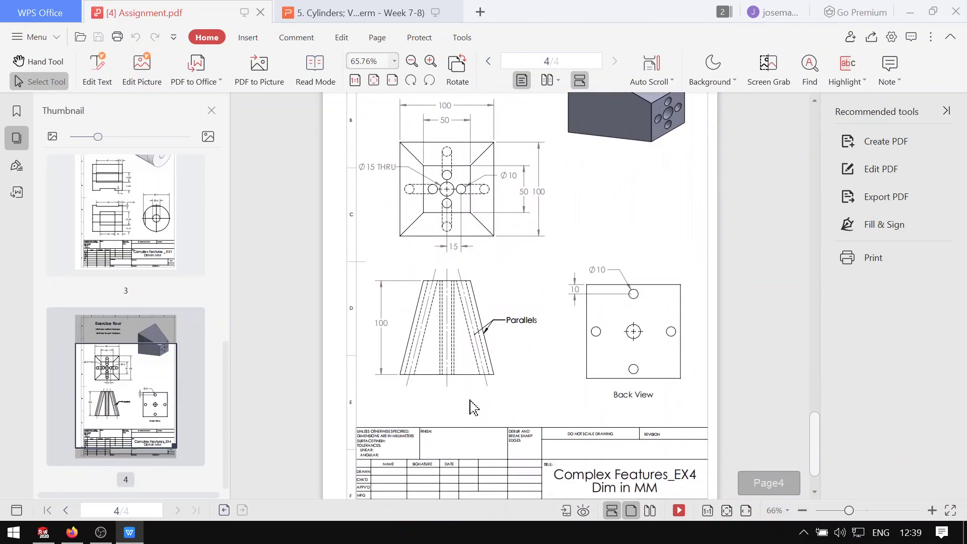
pyautogui.keyDown('ctrl'); pyautogui.scroll(4, 486, 359); pyautogui.keyUp('ctrl')
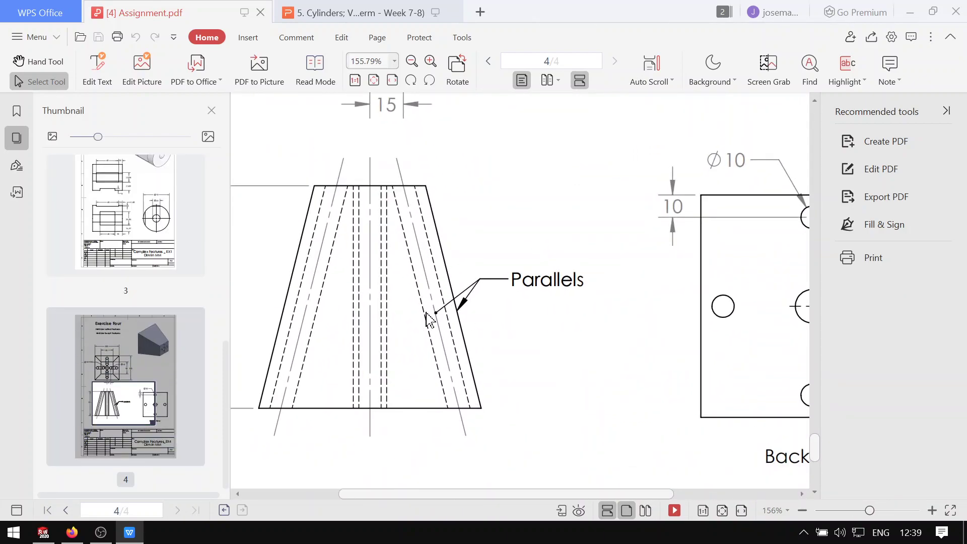
pyautogui.scroll(6, 454, 335)
pyautogui.scroll(-6, 432, 339)
pyautogui.scroll(3, 436, 325)
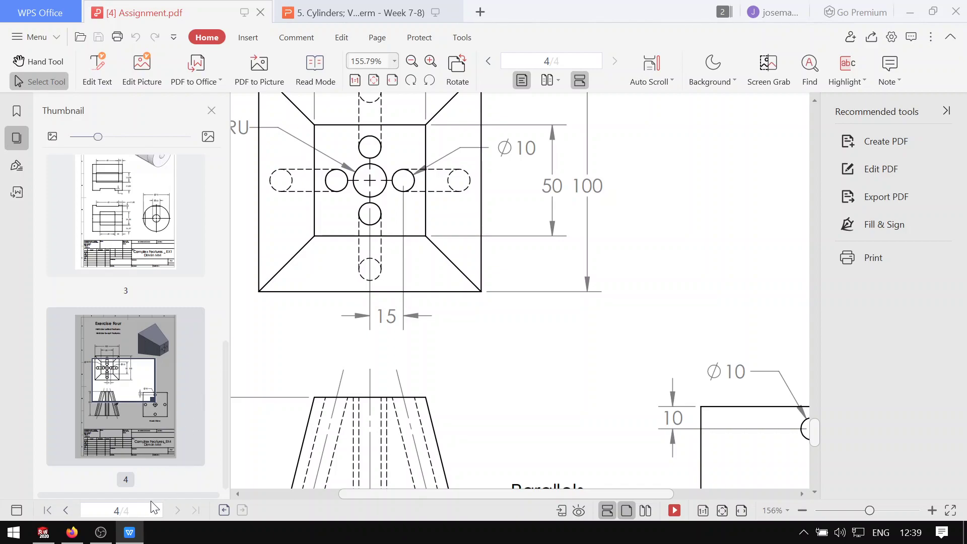
pyautogui.click(129, 533)
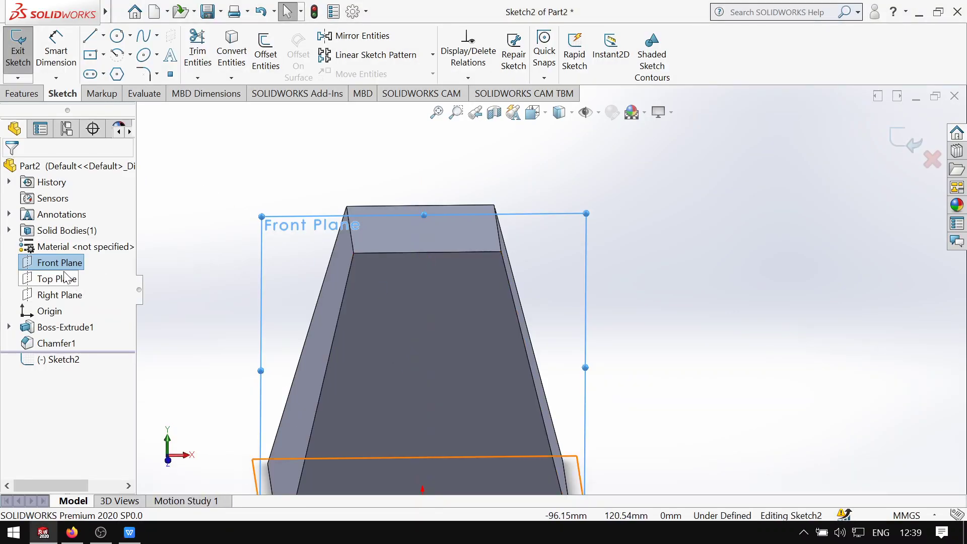
# Step: Exit the unused sketch and open a new sketch on the block's top face, viewed normal
pyautogui.click(18, 53)
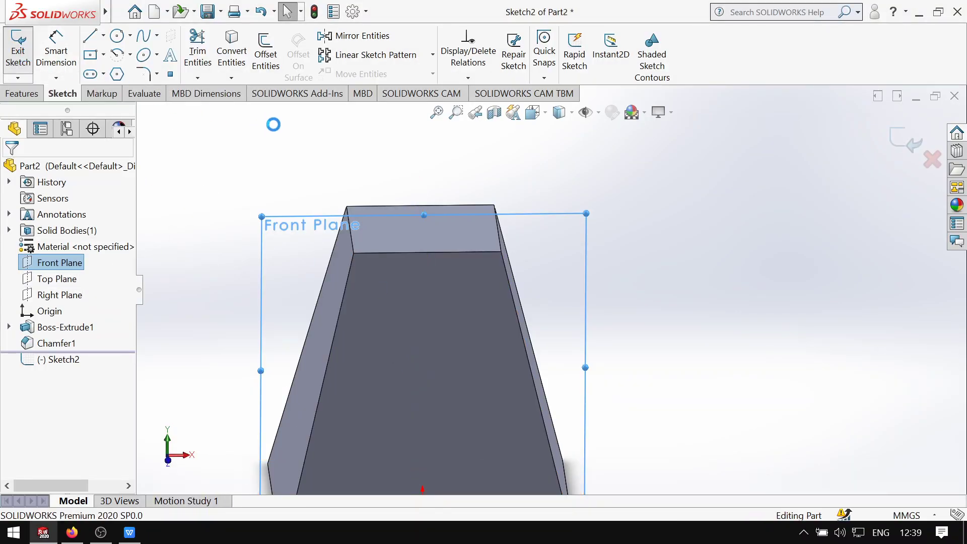
pyautogui.rightClick(408, 235)
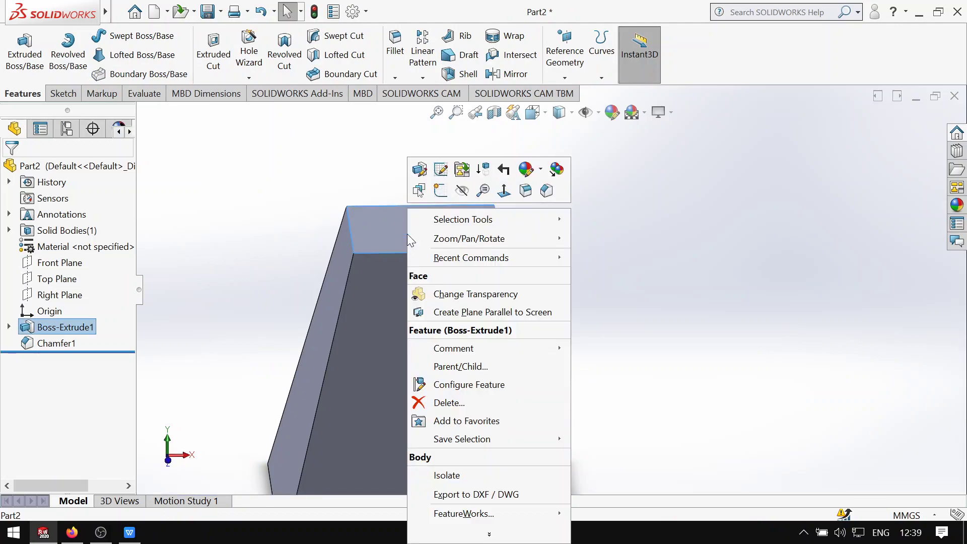
pyautogui.click(442, 190)
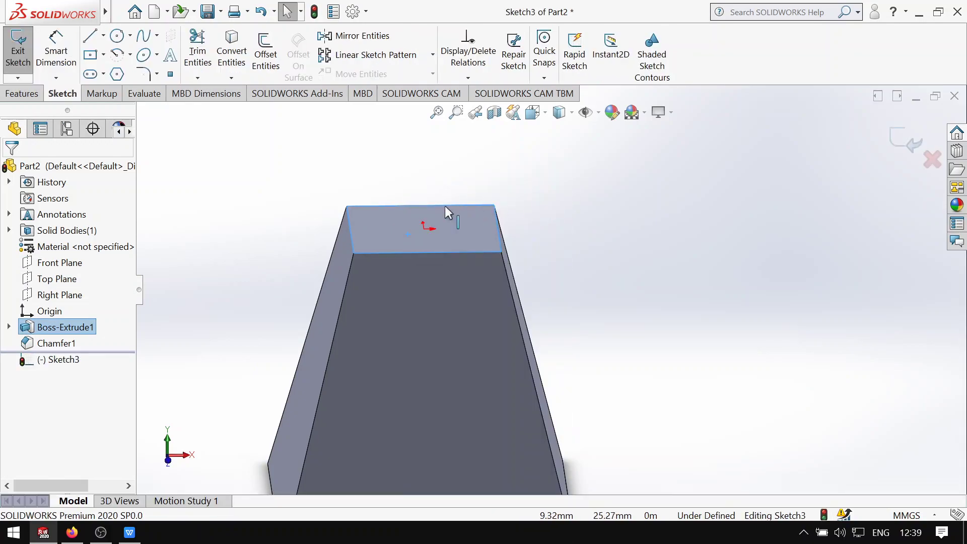
pyautogui.rightClick(74, 285)
pyautogui.click(137, 255)
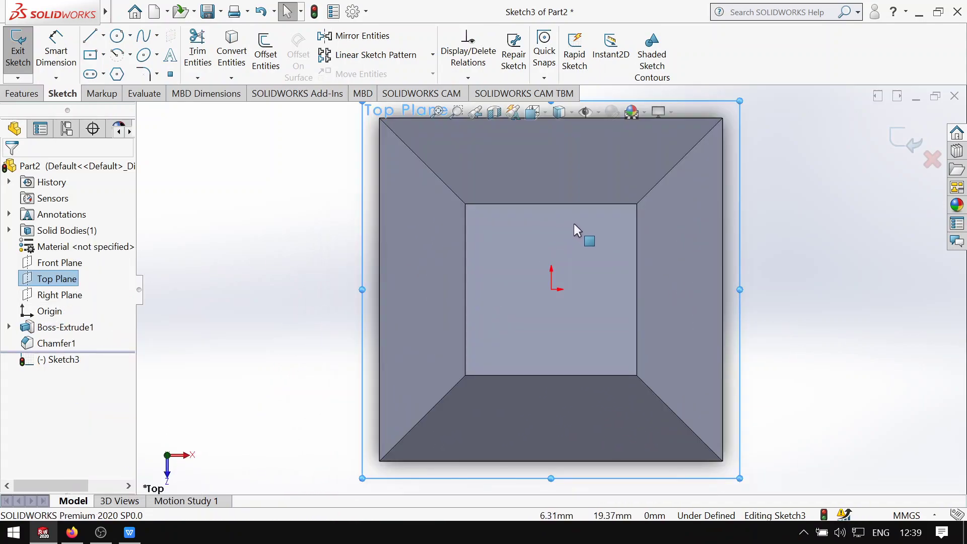
pyautogui.scroll(-3, 570, 289)
pyautogui.scroll(2, 471, 321)
pyautogui.scroll(-1, 538, 313)
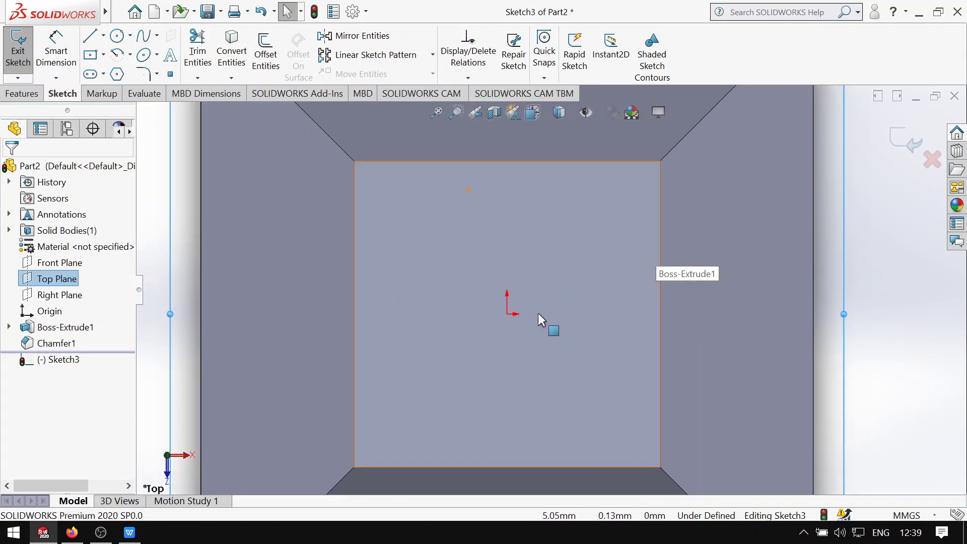
# Step: Bring Assignment.pdf back and zoom to the plan view's Ø15 THRU and Ø10 holes
pyautogui.click(138, 534)
pyautogui.keyDown('ctrl'); pyautogui.scroll(-3, 335, 342); pyautogui.keyUp('ctrl')
pyautogui.keyDown('ctrl'); pyautogui.scroll(3, 361, 354); pyautogui.keyUp('ctrl')
pyautogui.keyDown('ctrl'); pyautogui.scroll(-1, 368, 286); pyautogui.keyUp('ctrl')
pyautogui.keyDown('ctrl'); pyautogui.scroll(-3, 370, 285); pyautogui.keyUp('ctrl')
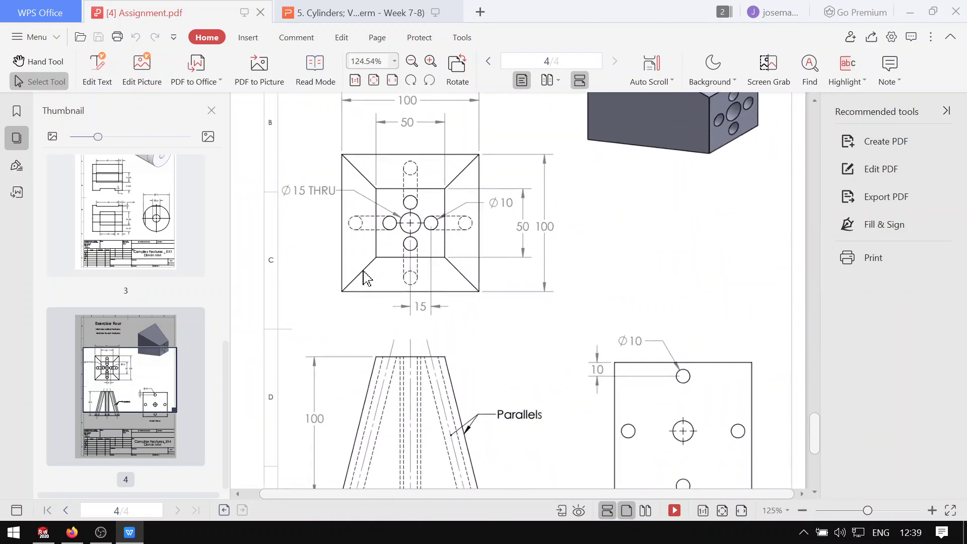
# Step: Draw a circle of radius 7.5 centred on the top face's origin
pyautogui.click(130, 531)
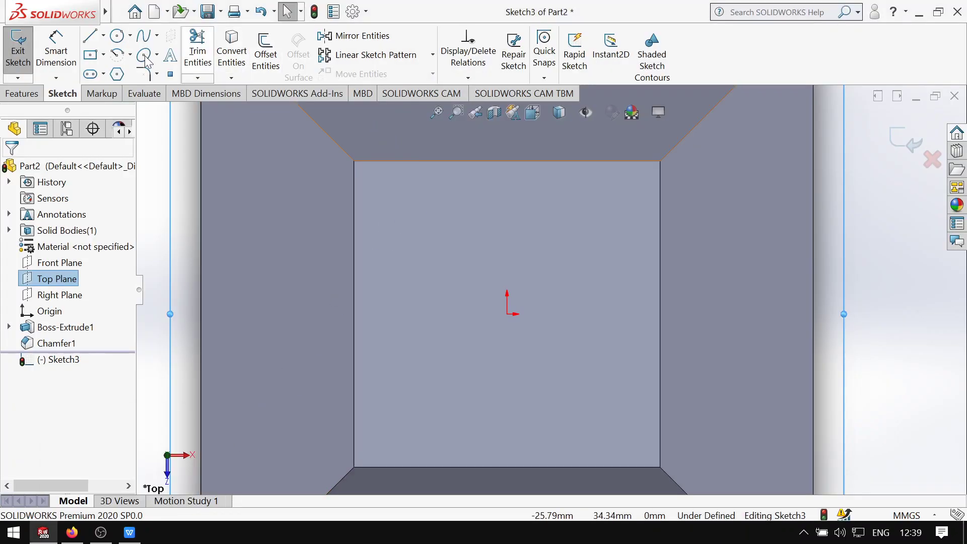
pyautogui.click(117, 35)
pyautogui.click(507, 313)
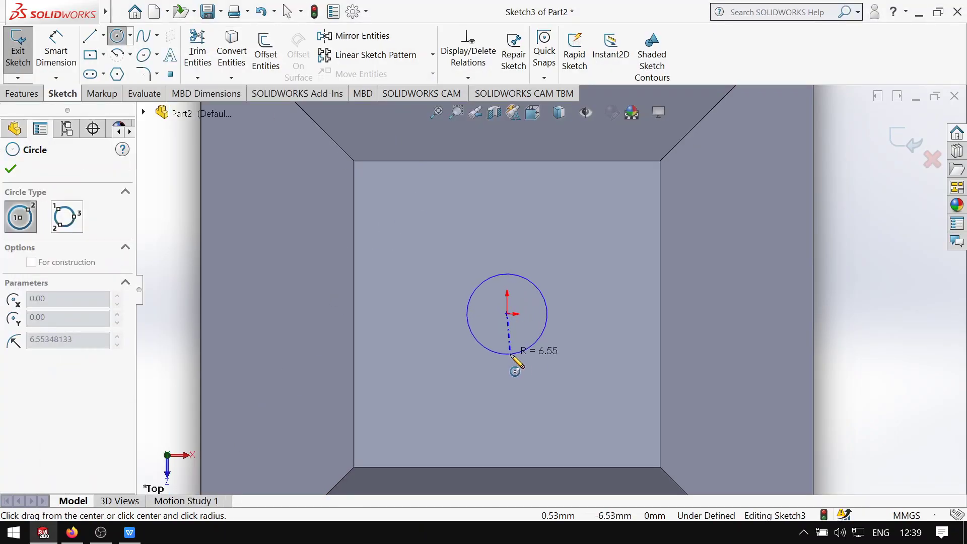
pyautogui.click(510, 358)
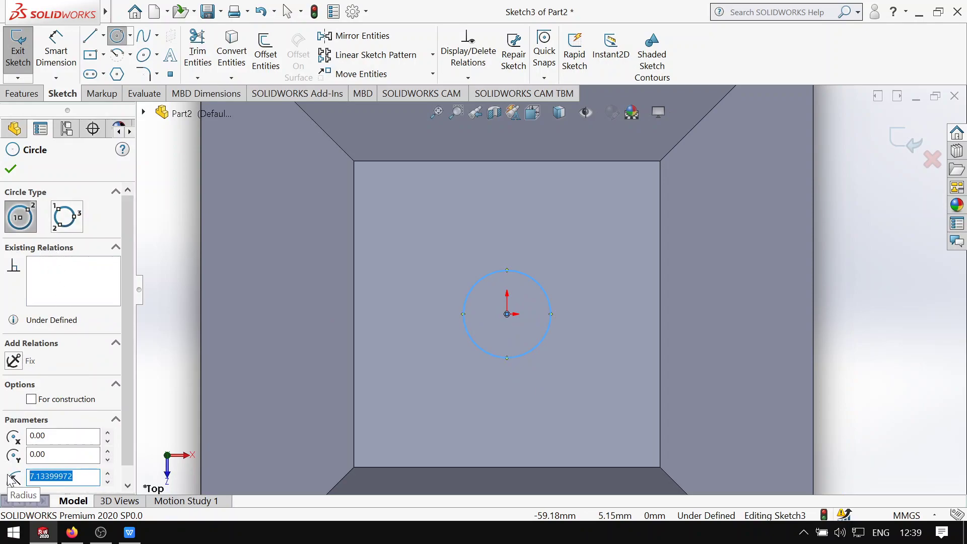
pyautogui.write('7.5')
pyautogui.click(12, 169)
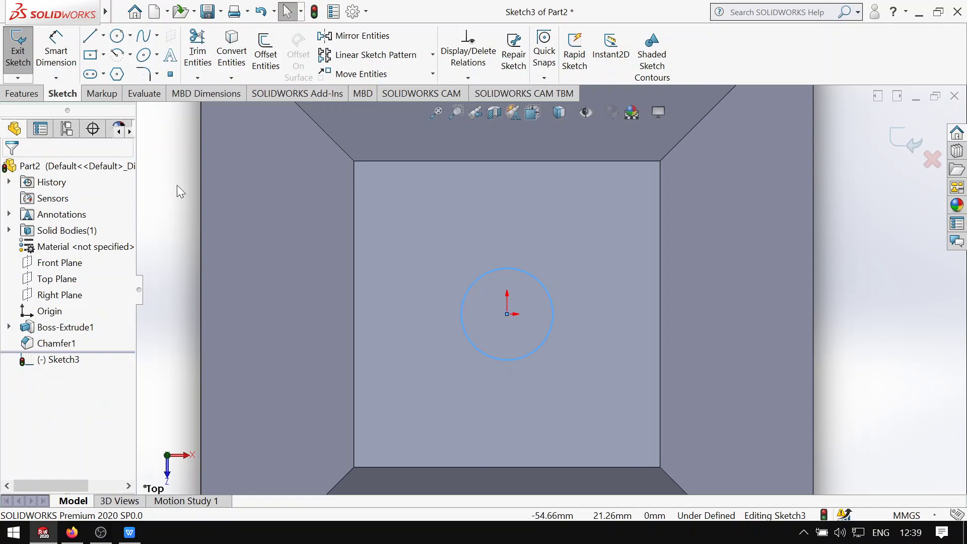
# Step: Dimension the circle to Ø15 mm, fully defining the sketch
pyautogui.click(56, 50)
pyautogui.click(552, 300)
pyautogui.click(695, 297)
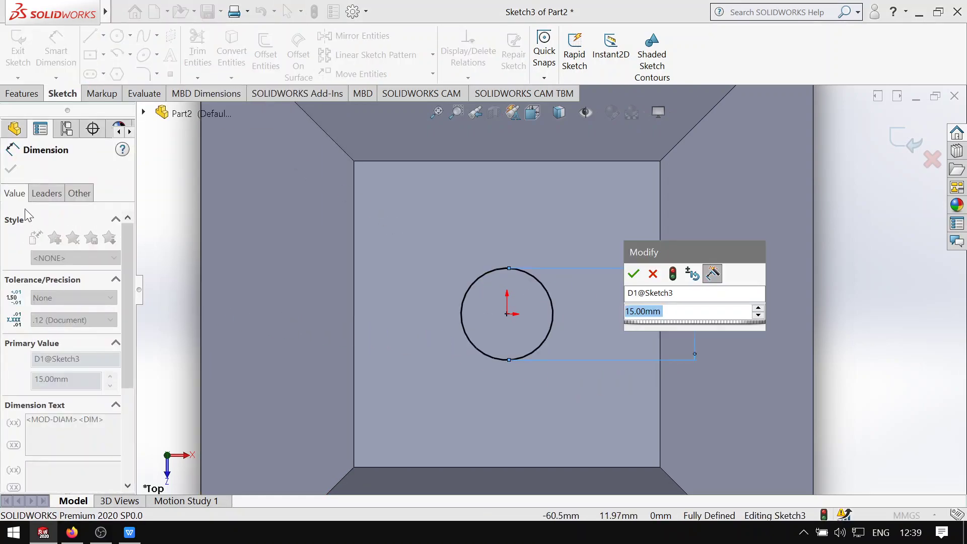
pyautogui.click(632, 275)
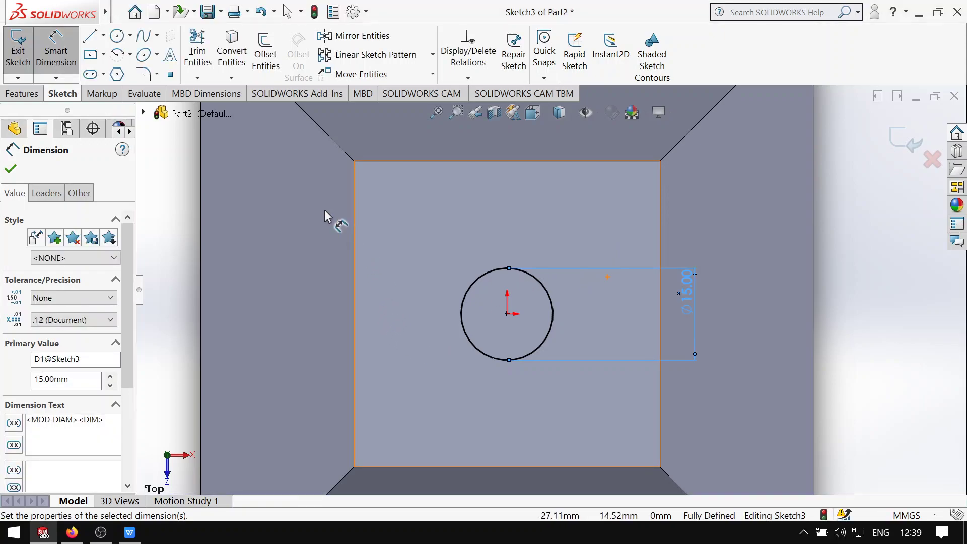
pyautogui.click(22, 93)
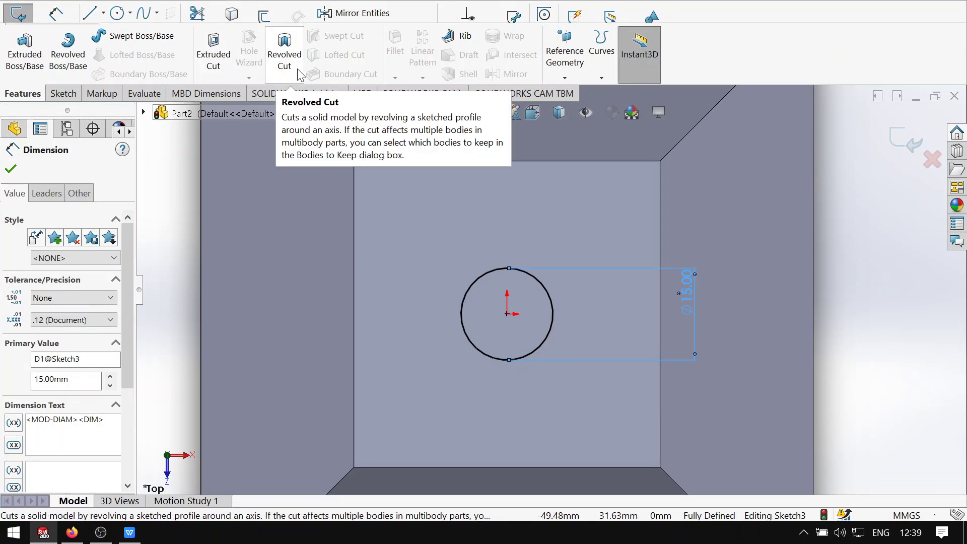
# Step: Extruded-cut the Ø15 mm circle Through All to bore a hole through the block
pyautogui.click(213, 55)
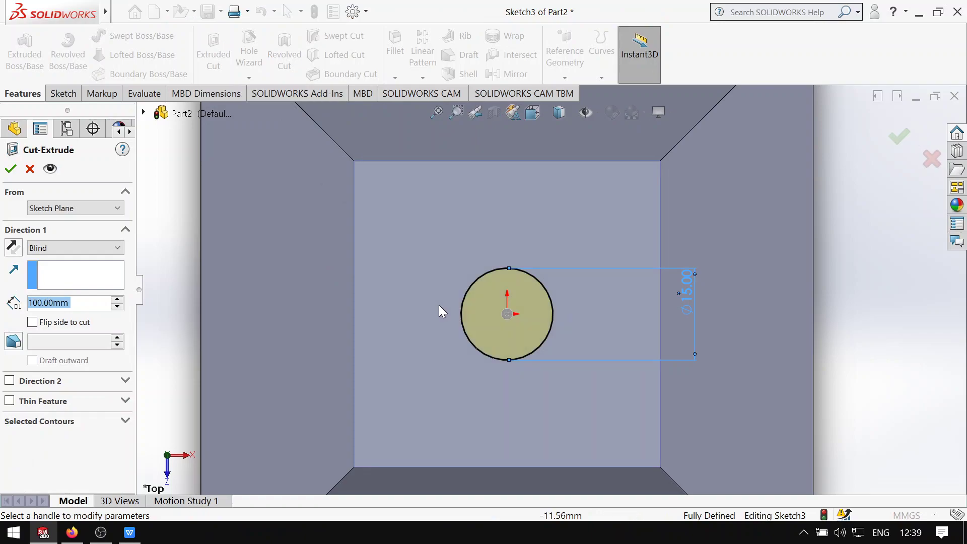
pyautogui.scroll(5, 422, 320)
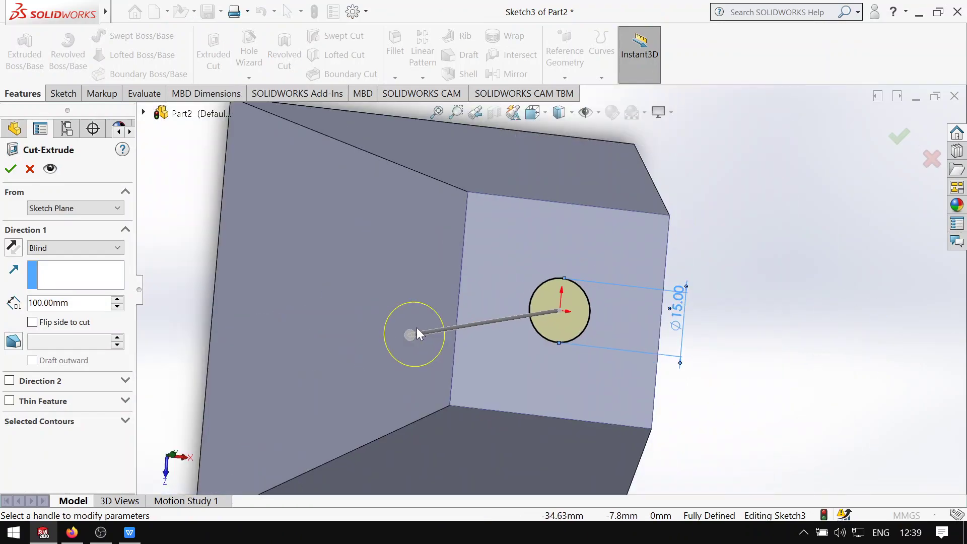
pyautogui.scroll(-3, 400, 326)
pyautogui.scroll(1, 353, 312)
pyautogui.click(115, 248)
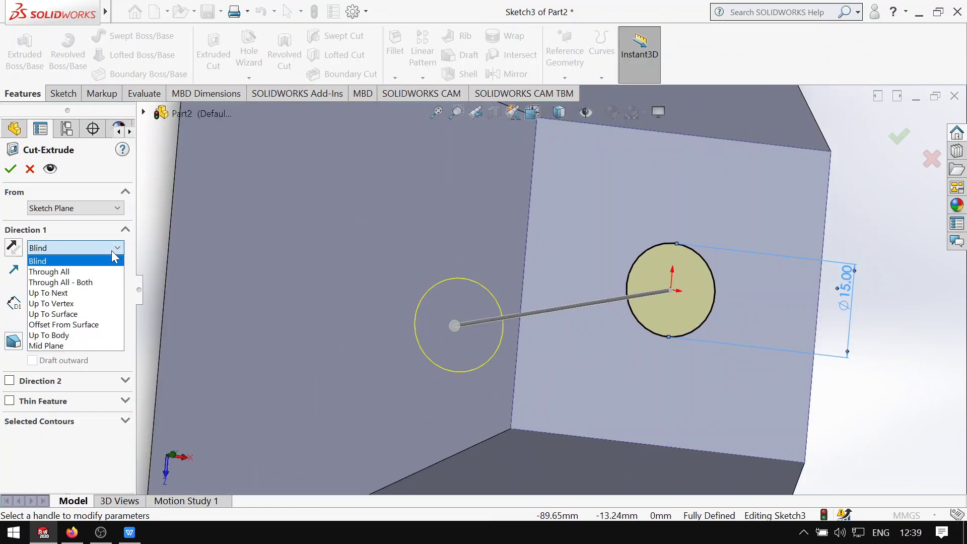
pyautogui.click(91, 272)
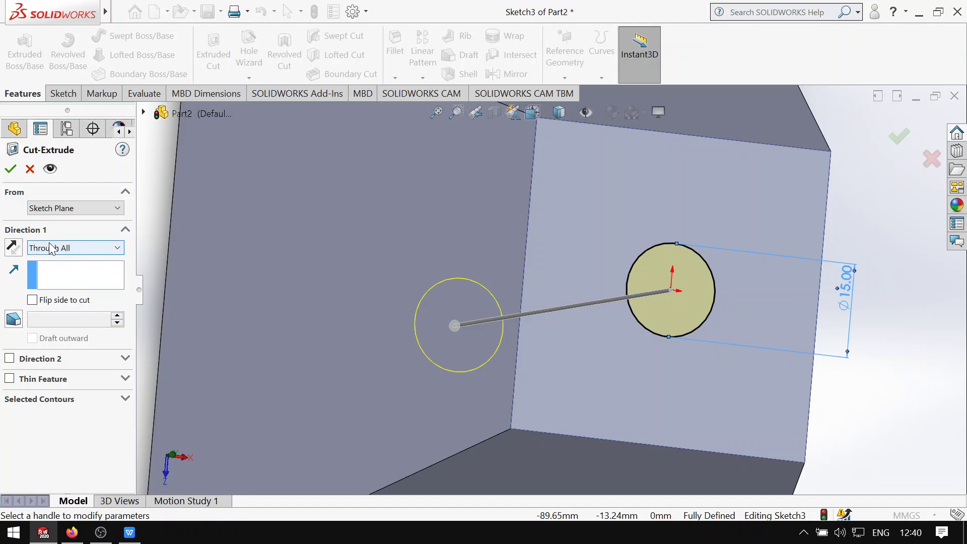
pyautogui.click(11, 170)
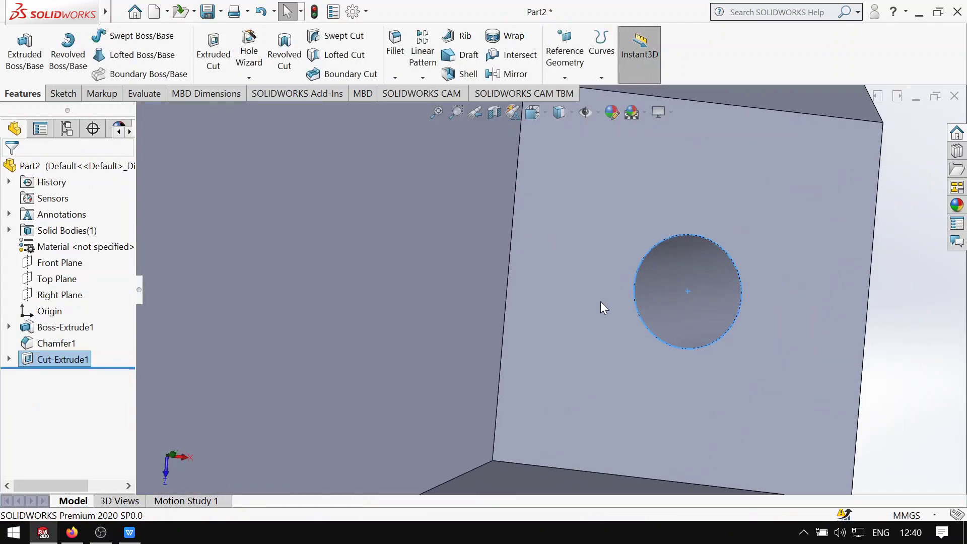
pyautogui.moveTo(601, 301); pyautogui.dragTo(521, 330, button='middle')
pyautogui.press('Escape')
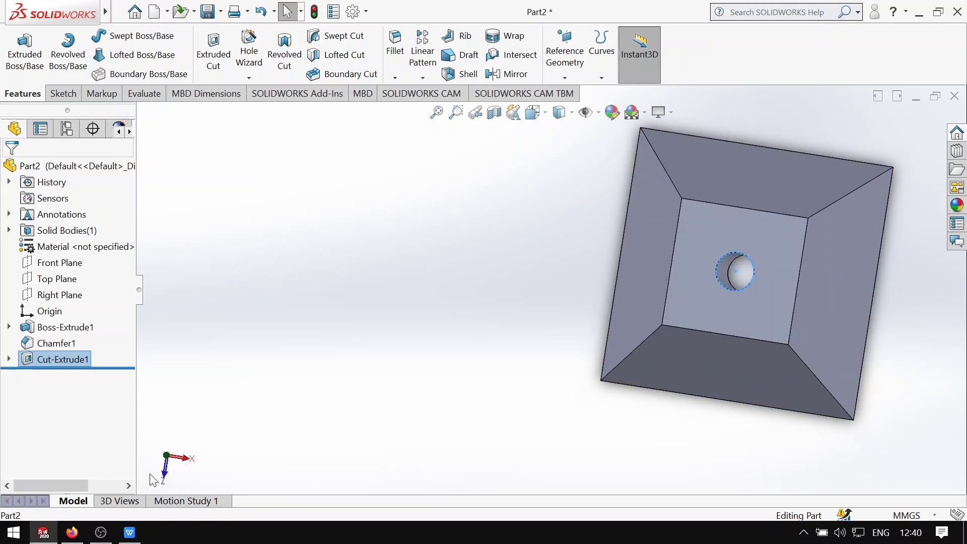
pyautogui.click(167, 456)
pyautogui.scroll(5, 606, 301)
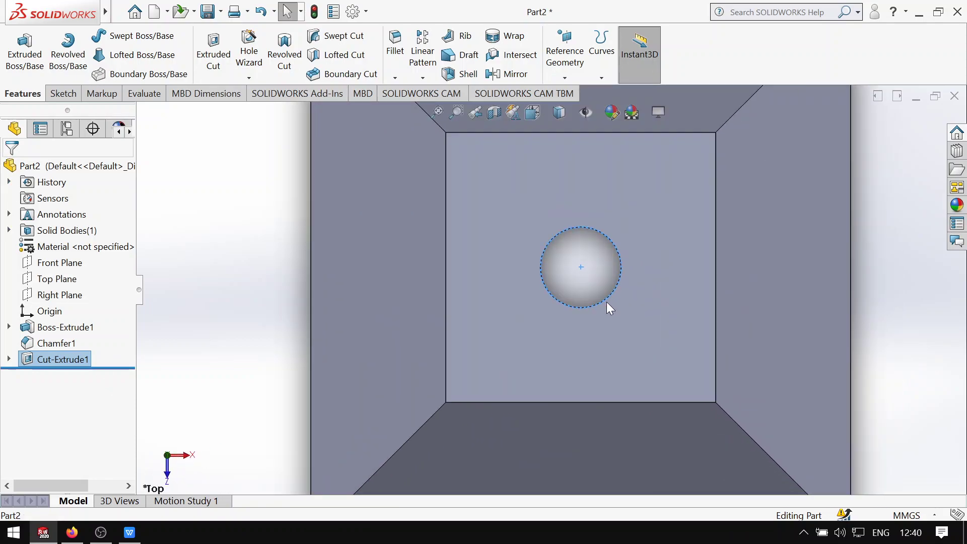
pyautogui.scroll(-3, 630, 259)
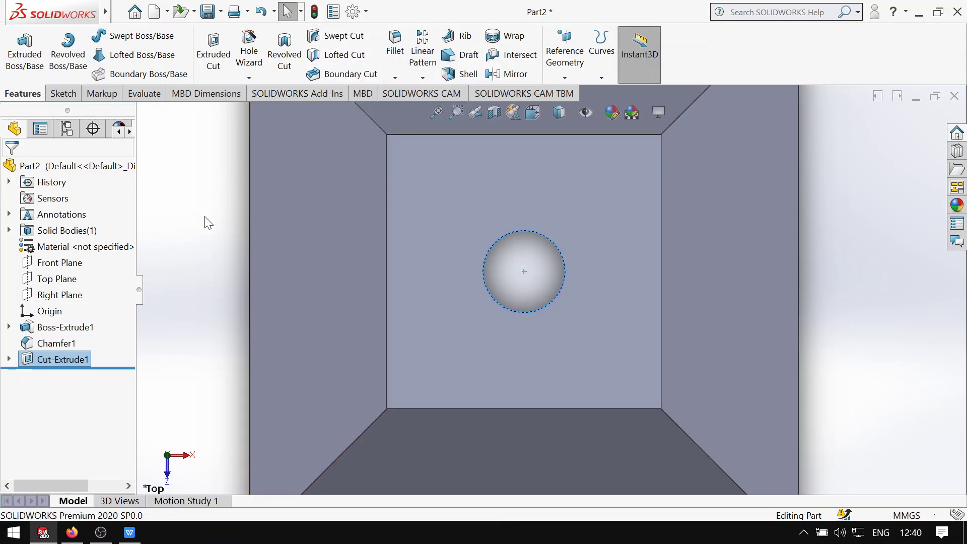
pyautogui.click(197, 229)
pyautogui.scroll(3, 625, 277)
pyautogui.scroll(-4, 593, 279)
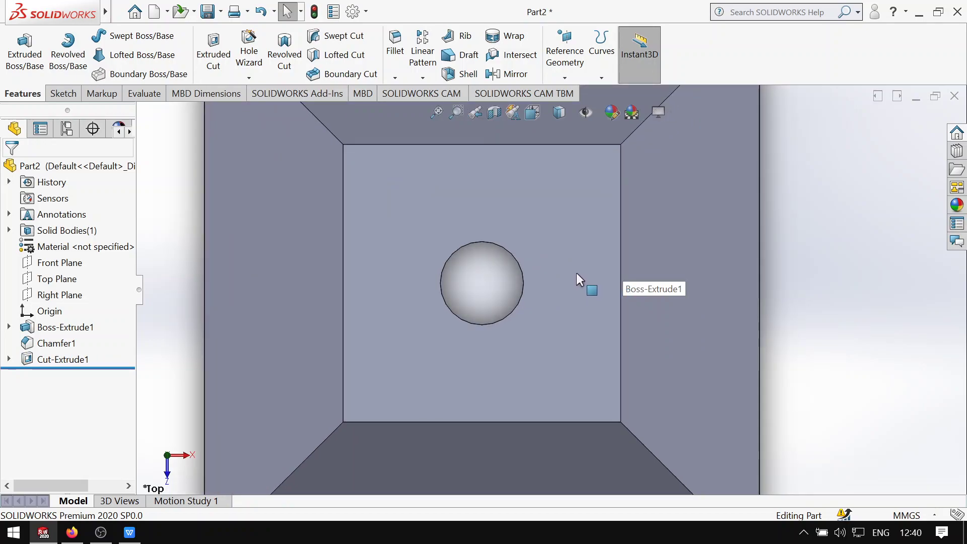
# Step: Start a new sketch on the block's square top face with the Ø15 mm hole
pyautogui.click(61, 95)
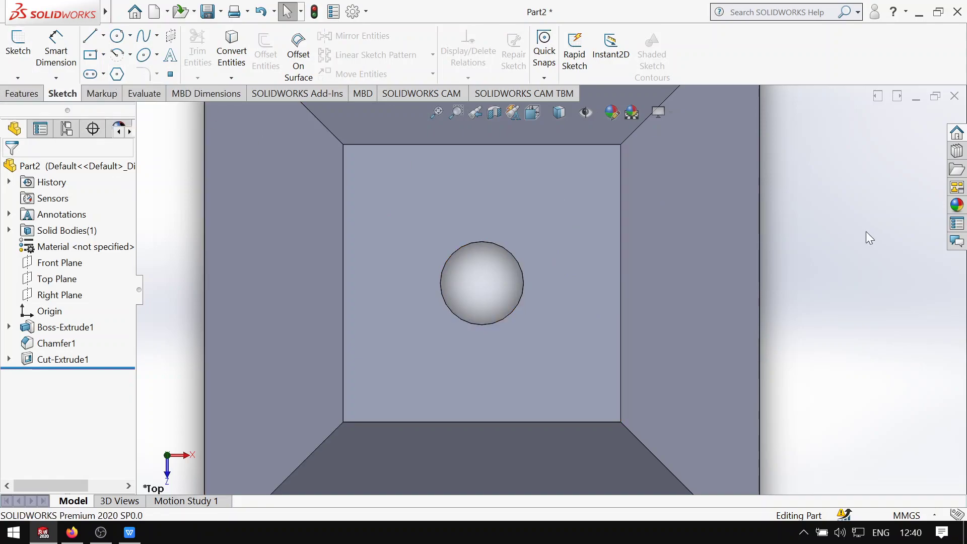
pyautogui.rightClick(583, 252)
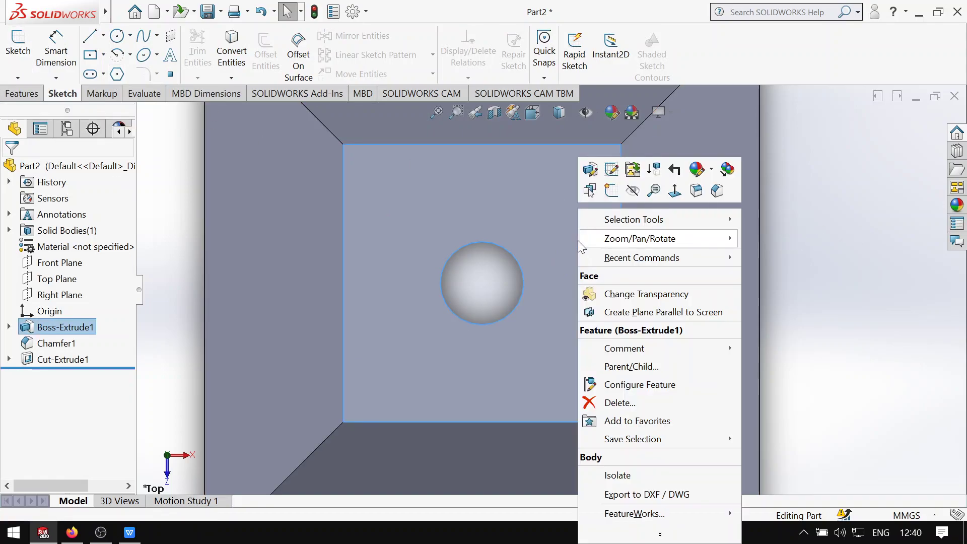
pyautogui.click(613, 191)
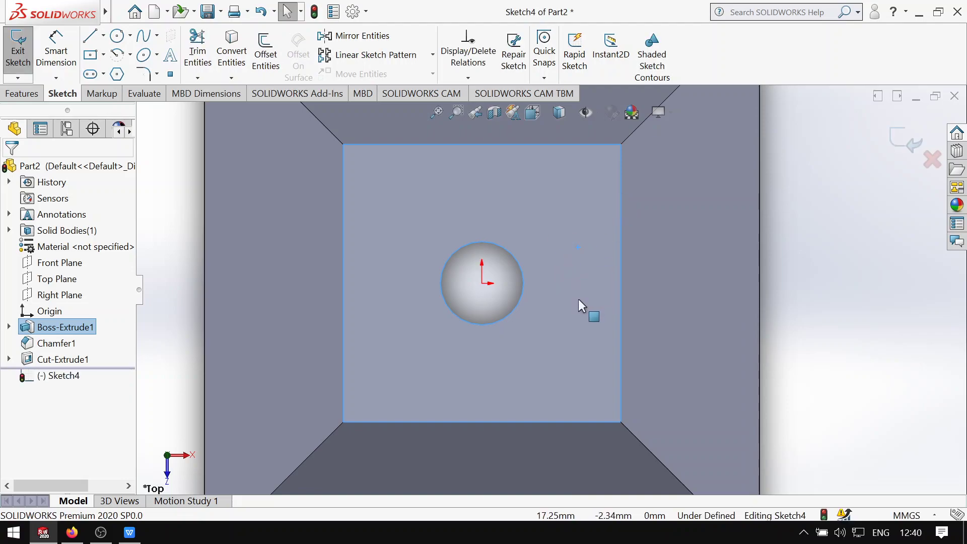
# Step: Orbit and zoom the view to inspect the pocket face in perspective
pyautogui.moveTo(578, 296); pyautogui.dragTo(577, 253, button='middle')
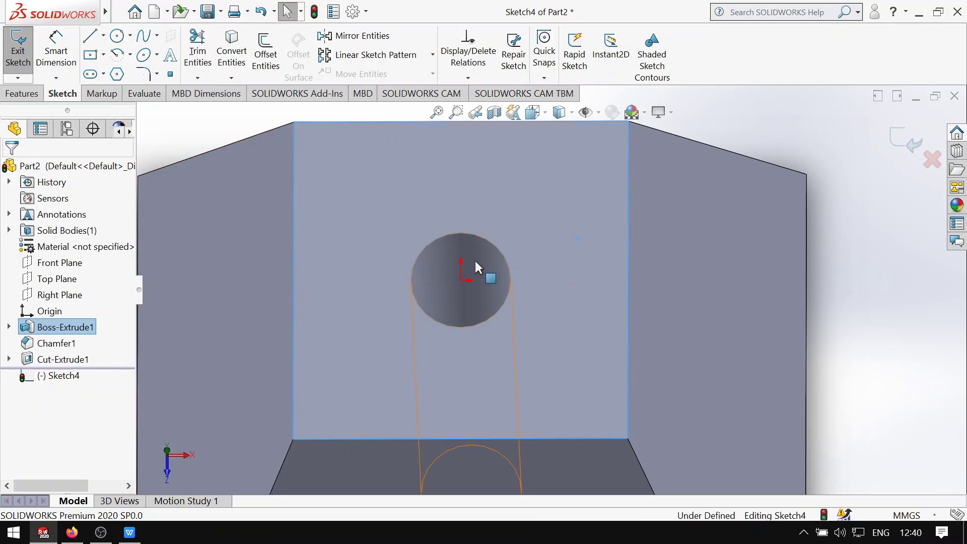
pyautogui.scroll(-1, 525, 328)
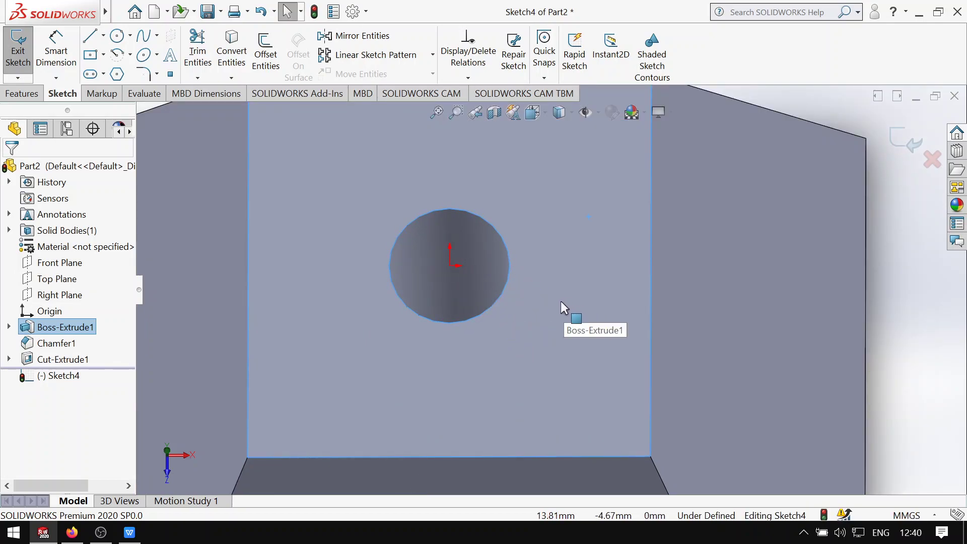
pyautogui.scroll(2, 559, 303)
pyautogui.scroll(2, 526, 447)
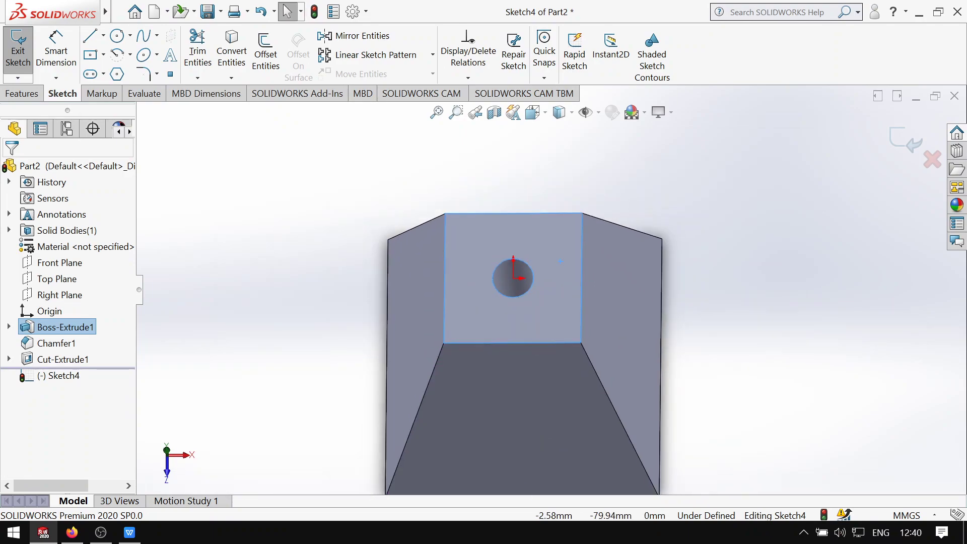
pyautogui.scroll(-1, 524, 433)
pyautogui.scroll(2, 567, 252)
pyautogui.moveTo(566, 237); pyautogui.dragTo(591, 274, button='middle')
pyautogui.scroll(2, 563, 300)
pyautogui.scroll(-4, 565, 300)
pyautogui.scroll(-3, 533, 261)
pyautogui.scroll(1, 589, 292)
pyautogui.scroll(-2, 591, 280)
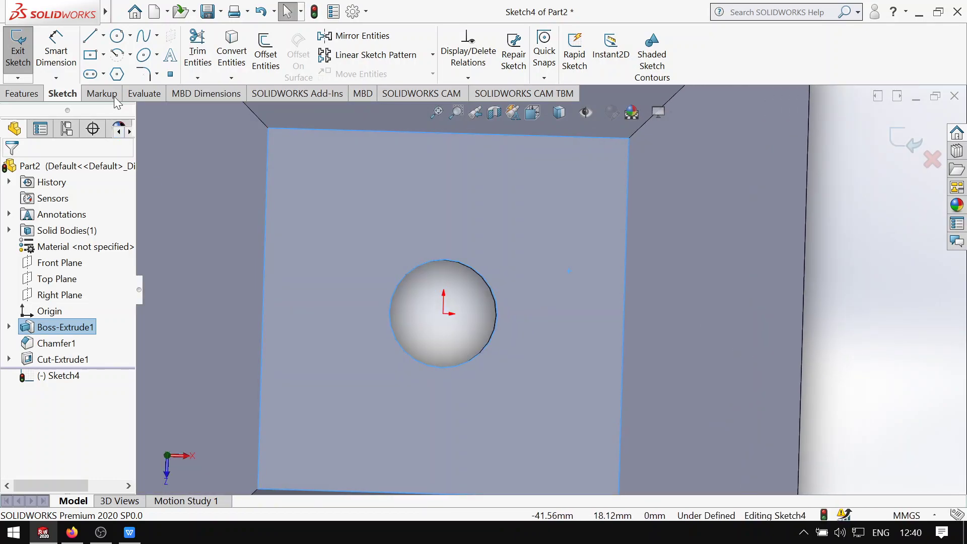
# Step: Sketch a radius-5 circle right of the hole, then view the assignment drawing in WPS Office
pyautogui.click(117, 36)
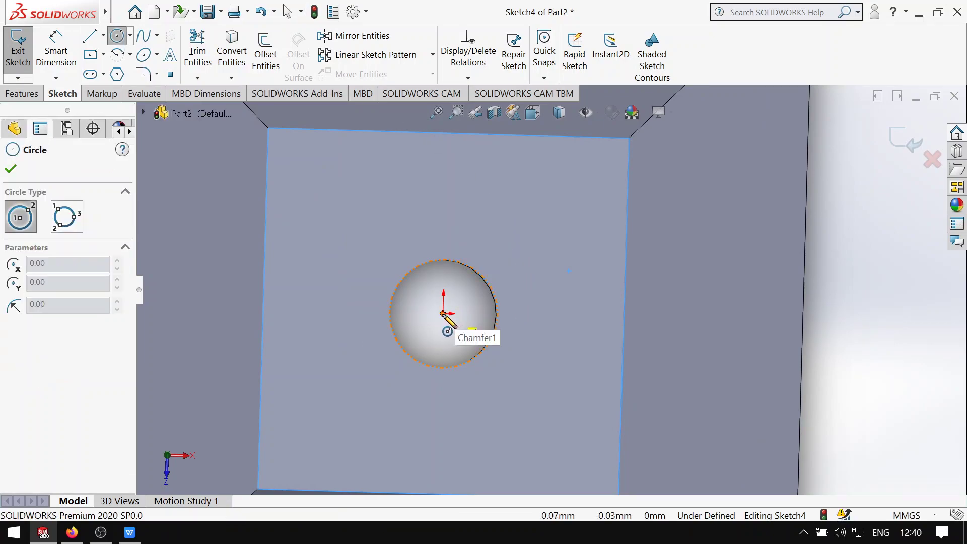
pyautogui.click(560, 316)
pyautogui.click(574, 340)
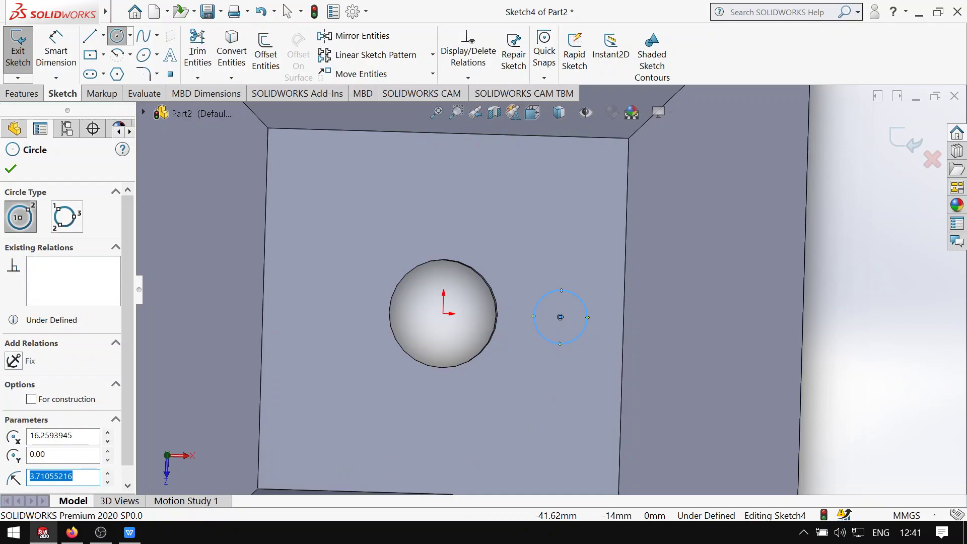
pyautogui.write('5')
pyautogui.click(12, 170)
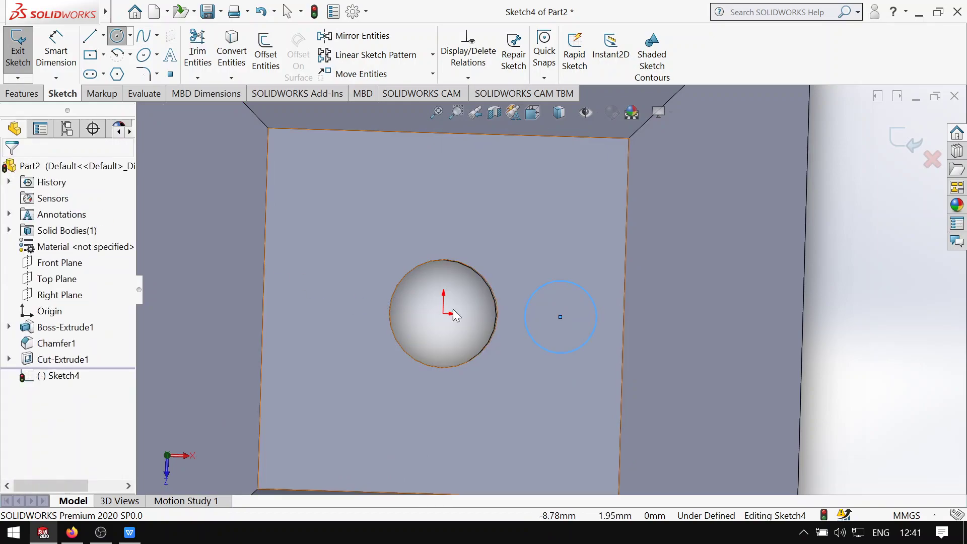
pyautogui.scroll(-3, 533, 322)
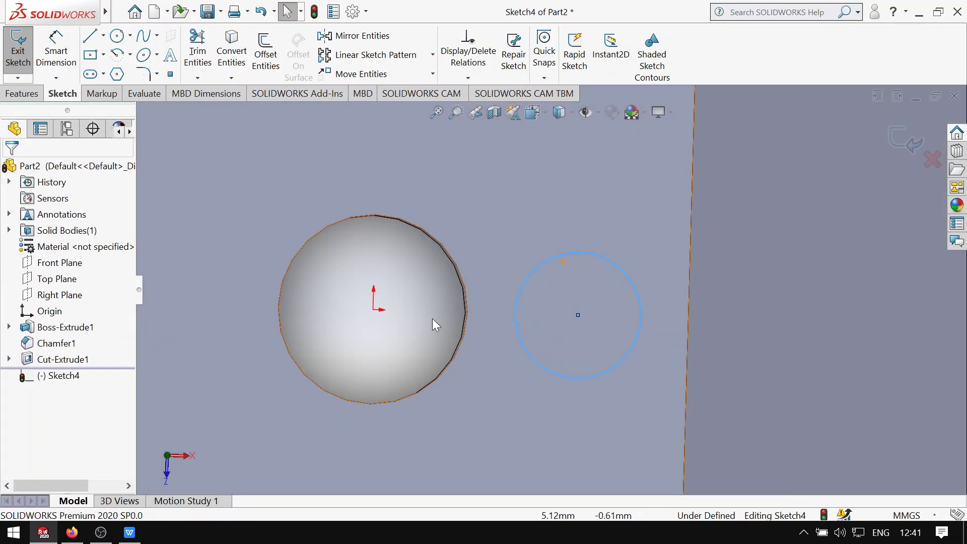
pyautogui.click(130, 532)
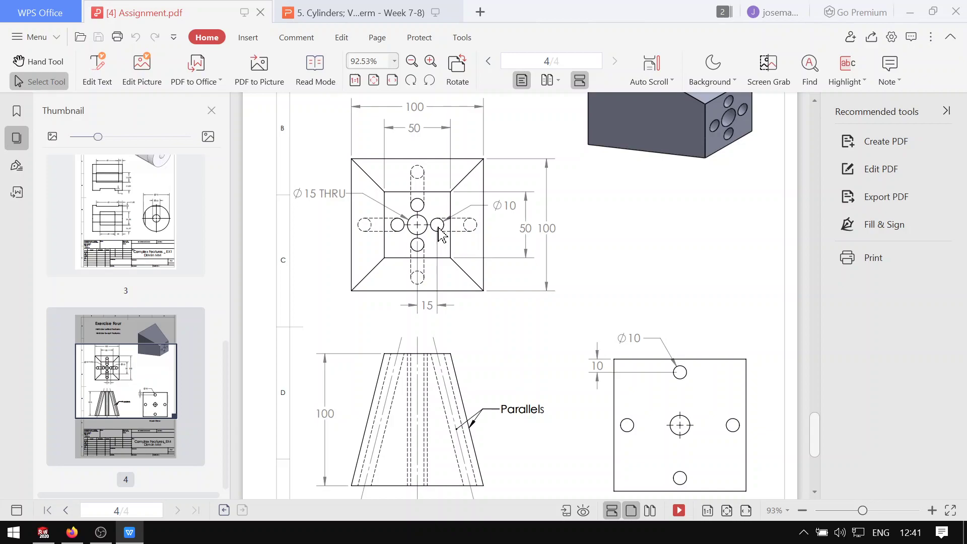
# Step: Return to SOLIDWORKS and view the sketch normal to the Top Plane
pyautogui.click(43, 532)
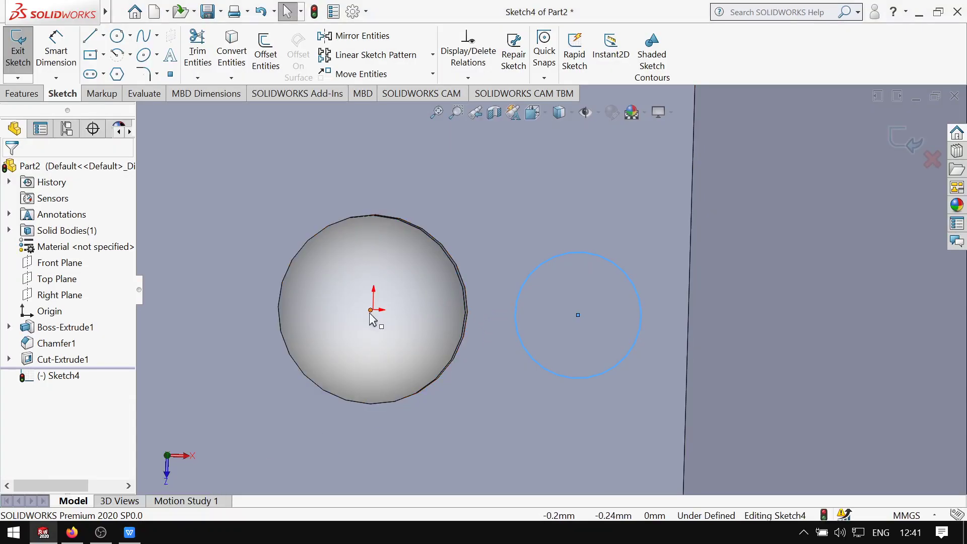
pyautogui.scroll(-2, 418, 327)
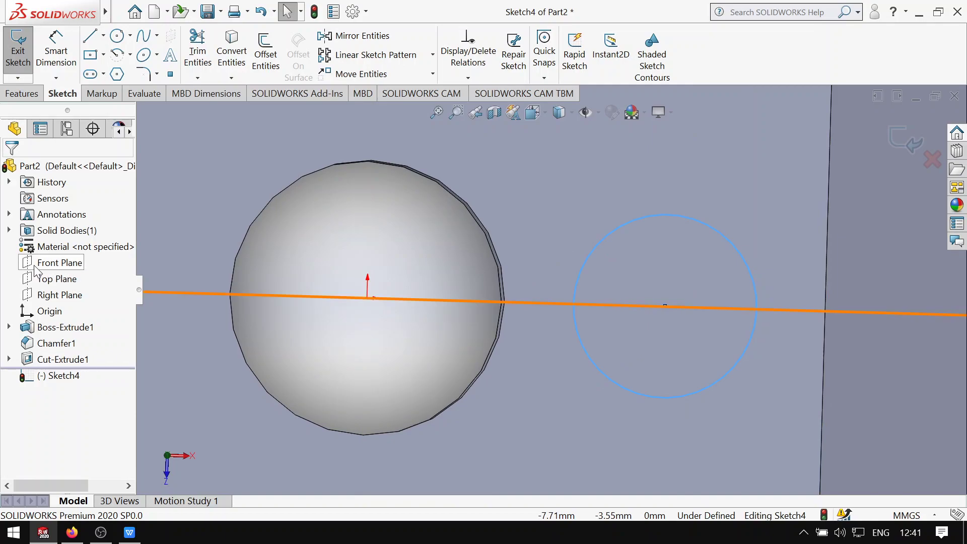
pyautogui.rightClick(67, 281)
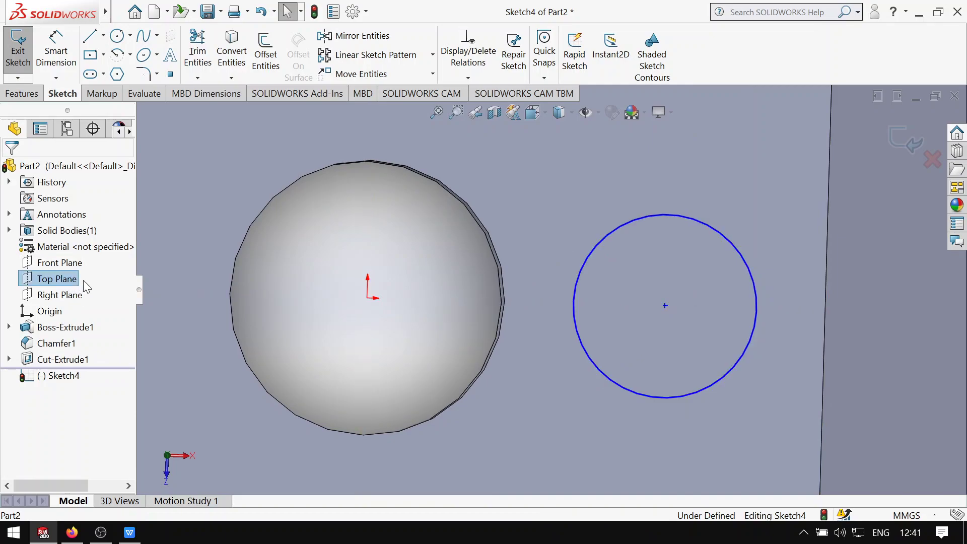
pyautogui.click(143, 262)
pyautogui.scroll(-4, 592, 287)
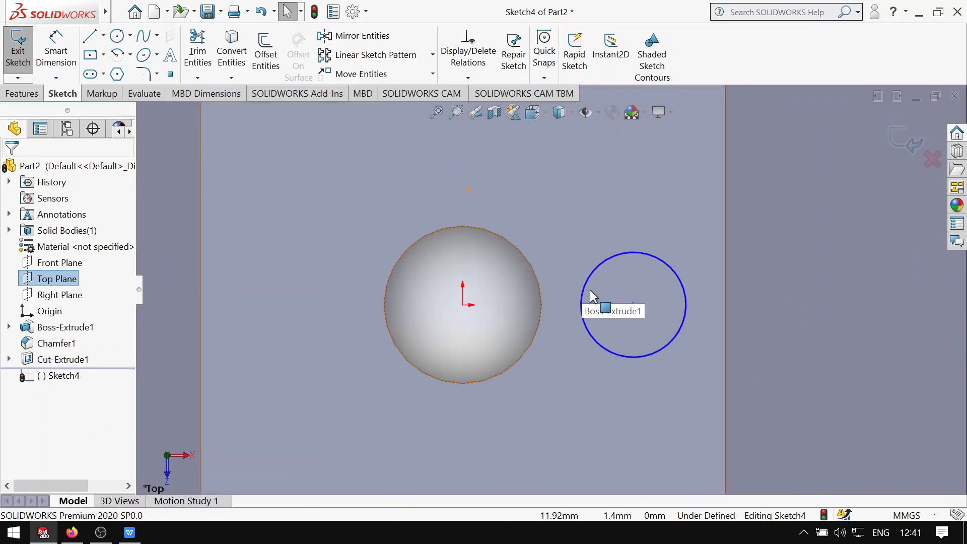
# Step: Dimension the circle centre 15 mm horizontally from the origin
pyautogui.click(56, 50)
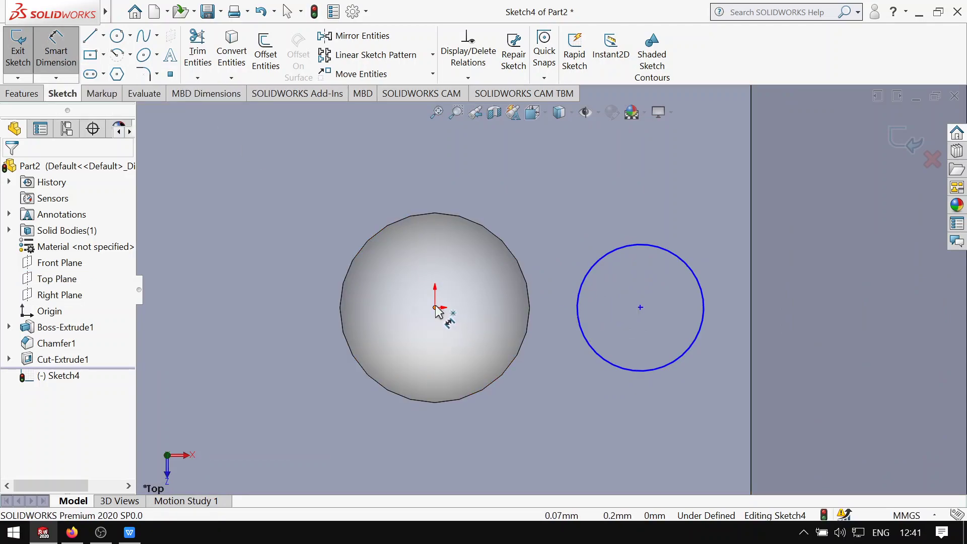
pyautogui.click(436, 308)
pyautogui.click(640, 307)
pyautogui.click(545, 418)
pyautogui.write('15')
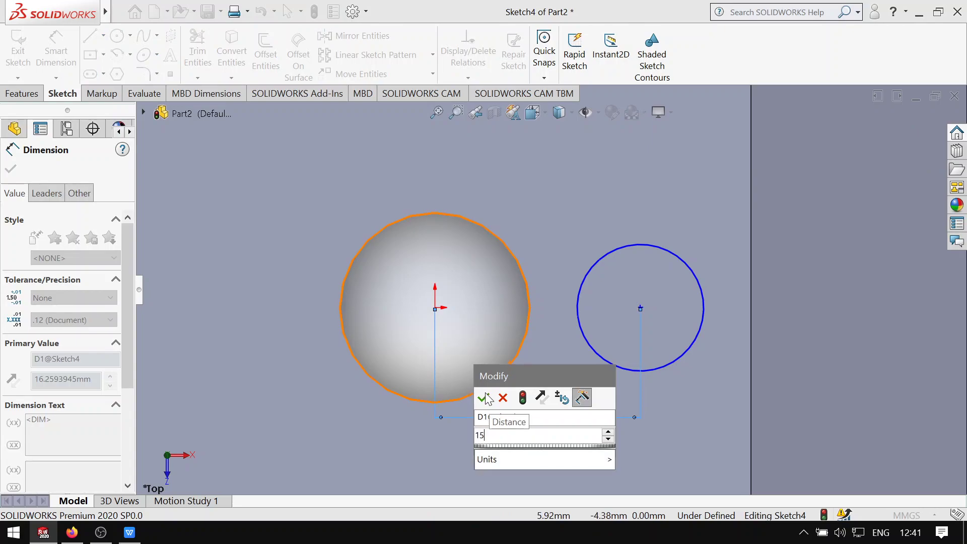
pyautogui.press('Return')
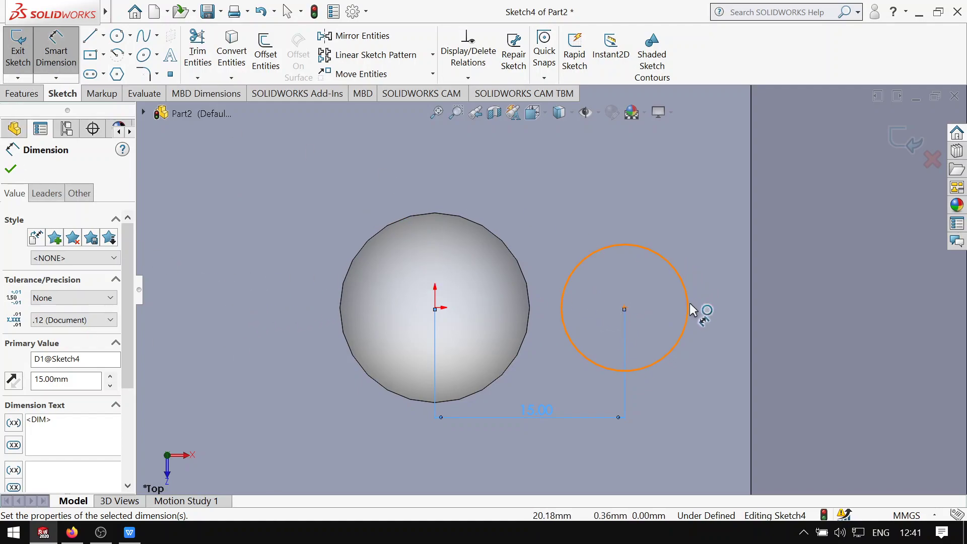
# Step: Give the circle a 10 mm diameter dimension and finish dimensioning
pyautogui.click(734, 310)
pyautogui.click(829, 322)
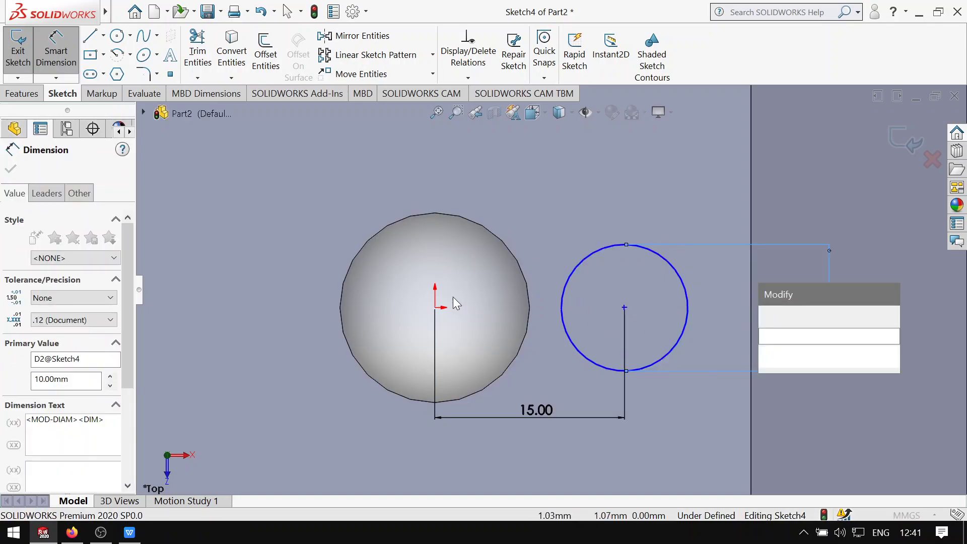
pyautogui.click(770, 317)
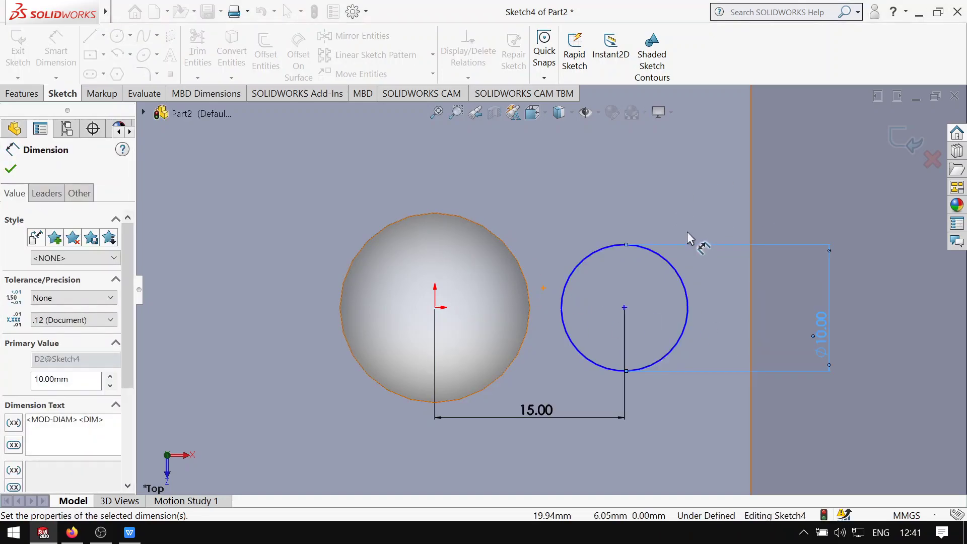
pyautogui.click(10, 169)
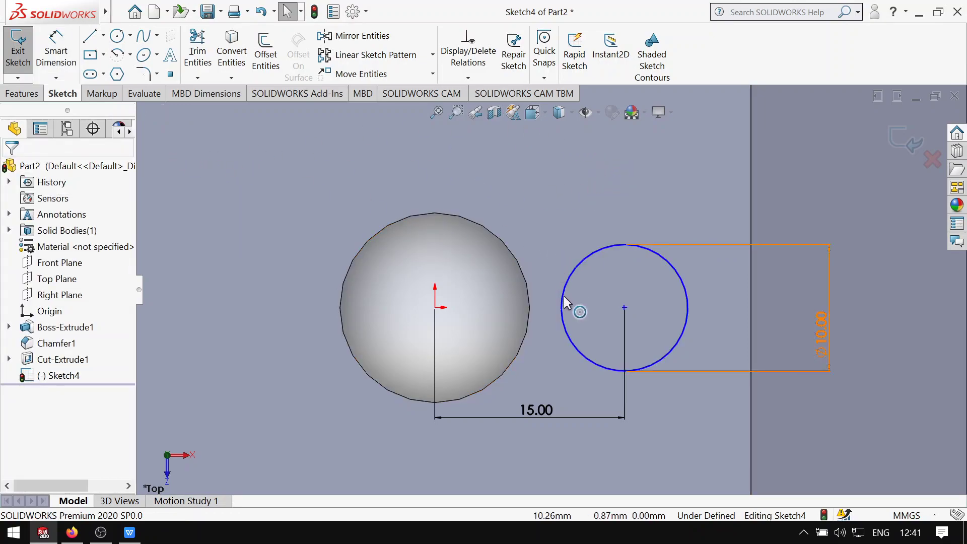
# Step: Add a Horizontal relation between the circle centre and the origin, then orbit the part
pyautogui.click(625, 308)
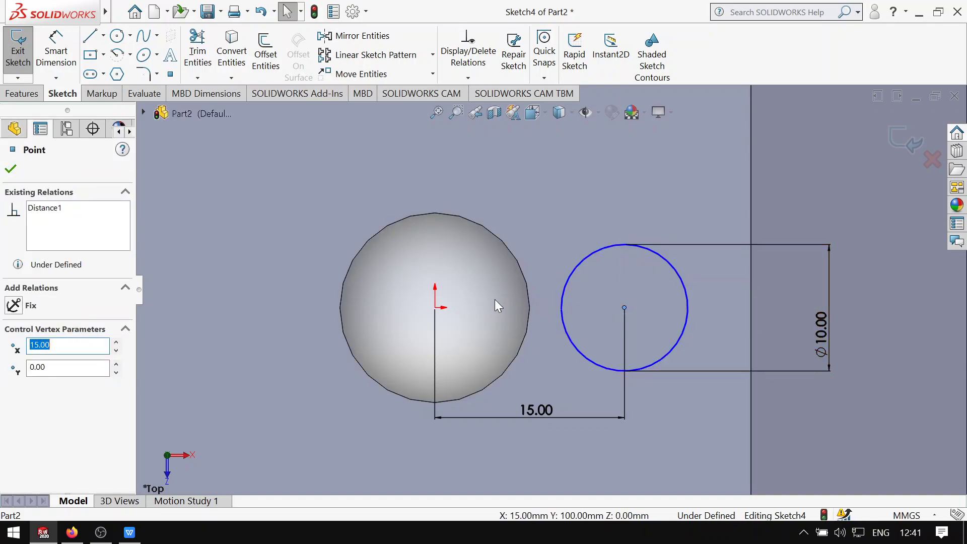
pyautogui.keyDown('ctrl'); pyautogui.click(436, 309); pyautogui.keyUp('ctrl')
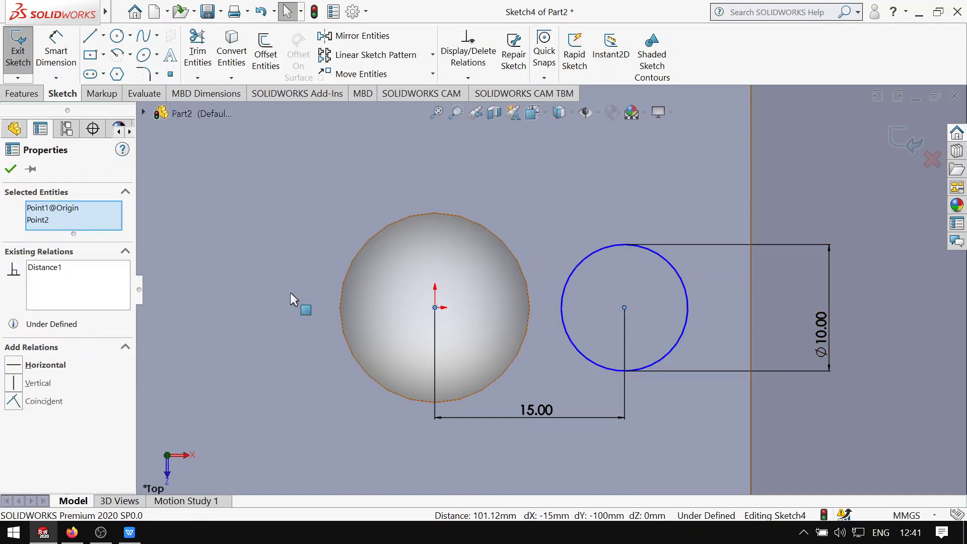
pyautogui.click(45, 366)
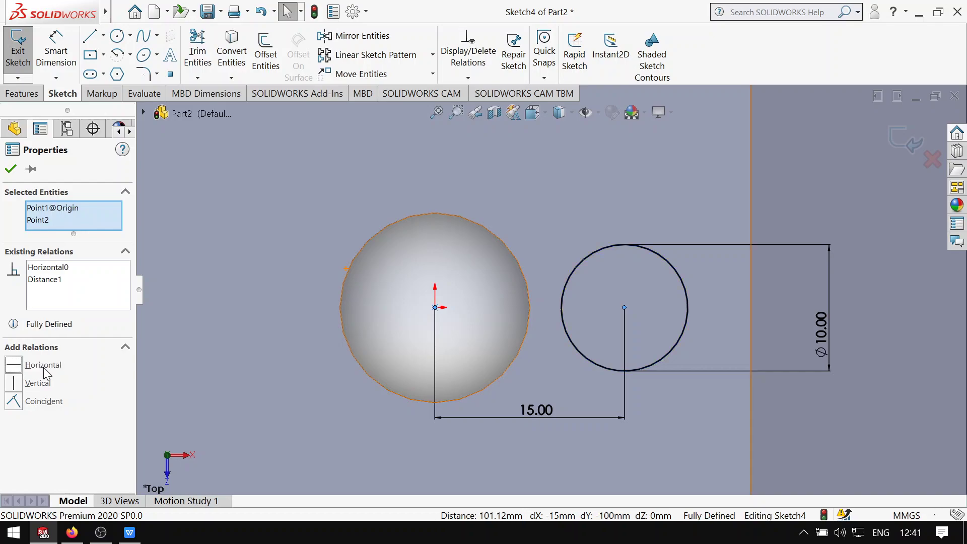
pyautogui.scroll(5, 638, 304)
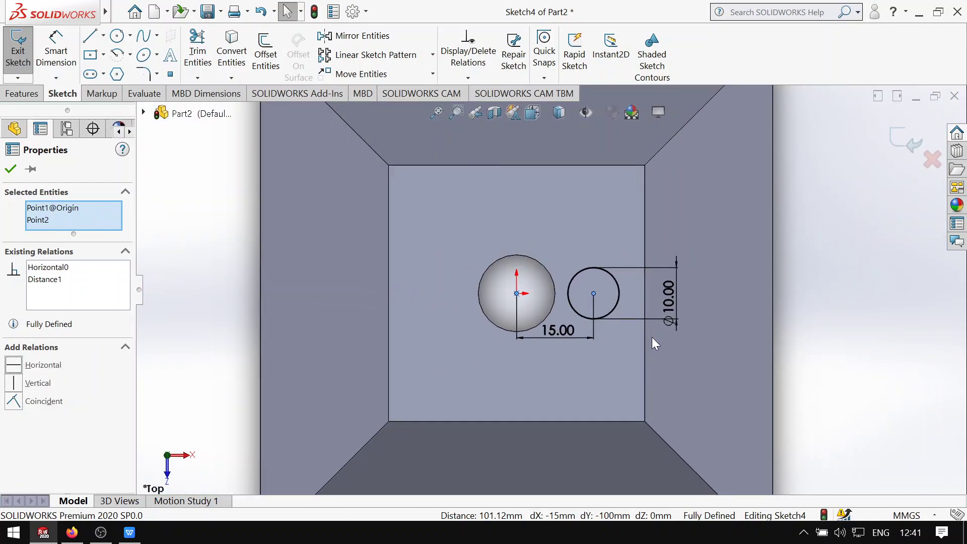
pyautogui.scroll(-2, 650, 322)
pyautogui.moveTo(644, 308); pyautogui.dragTo(585, 275, button='middle')
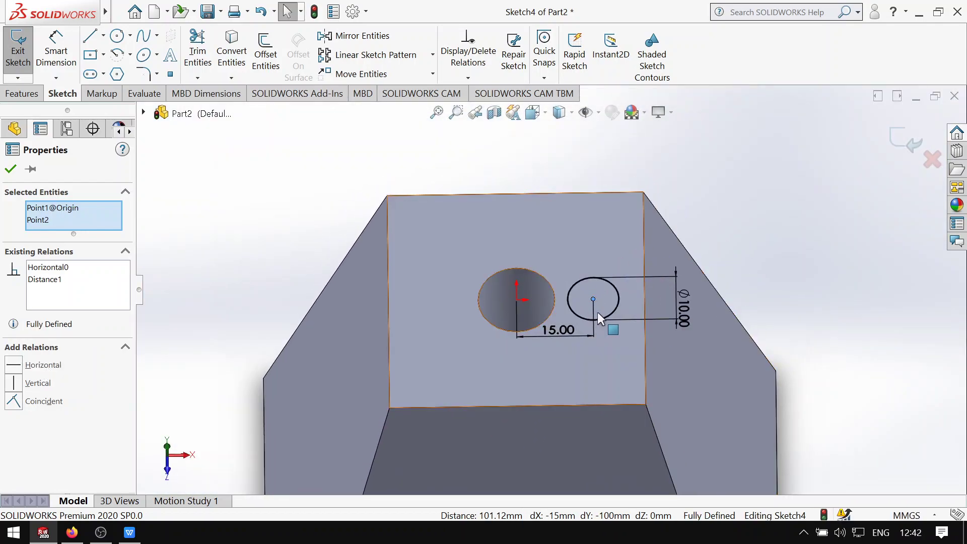